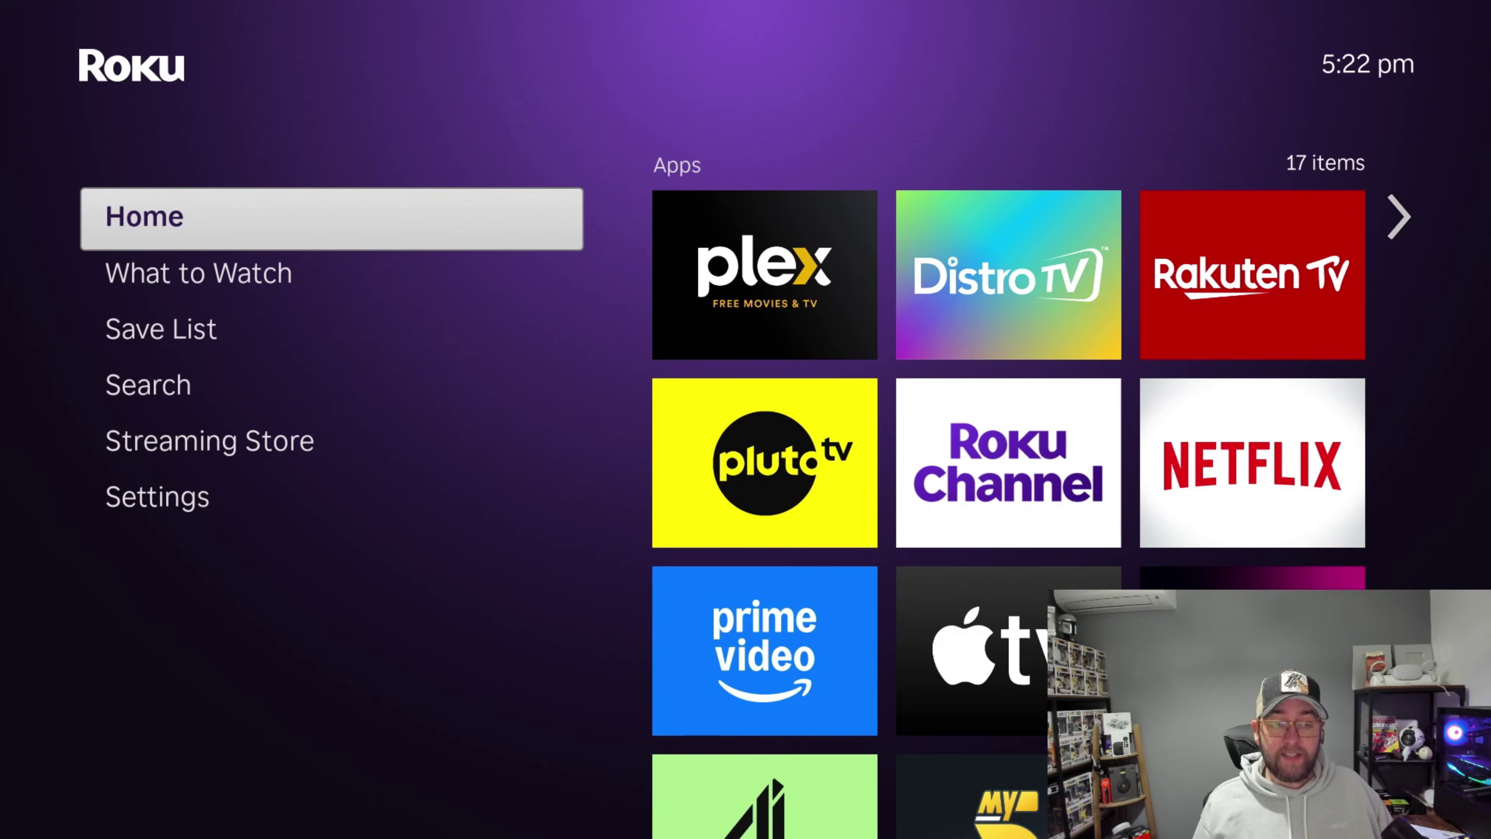
Step: Go down the main menu to Settings and highlight the Privacy category
key(Down)
key(Down)
key(Down)
key(Down)
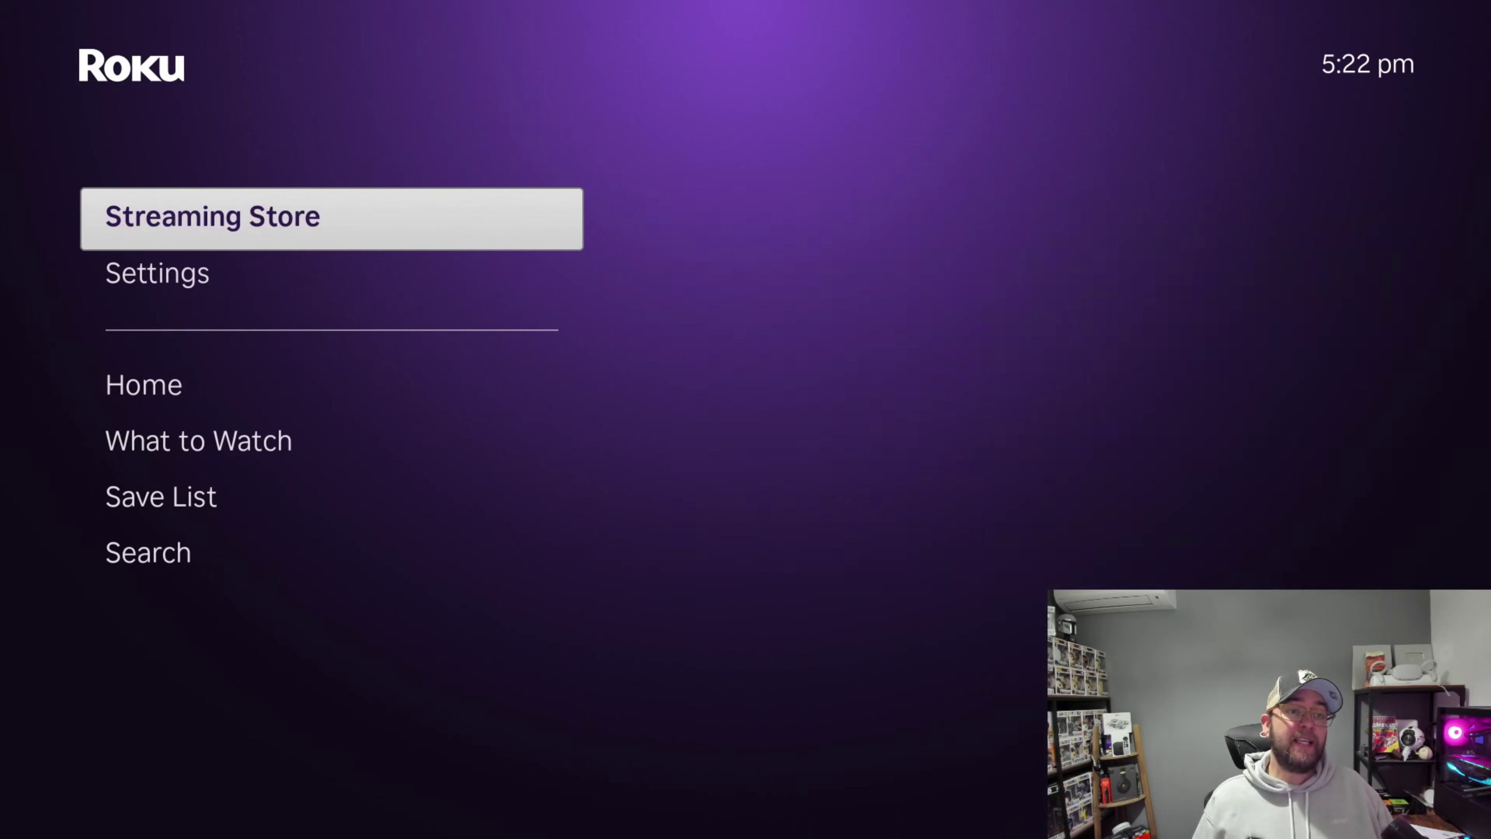
key(Down)
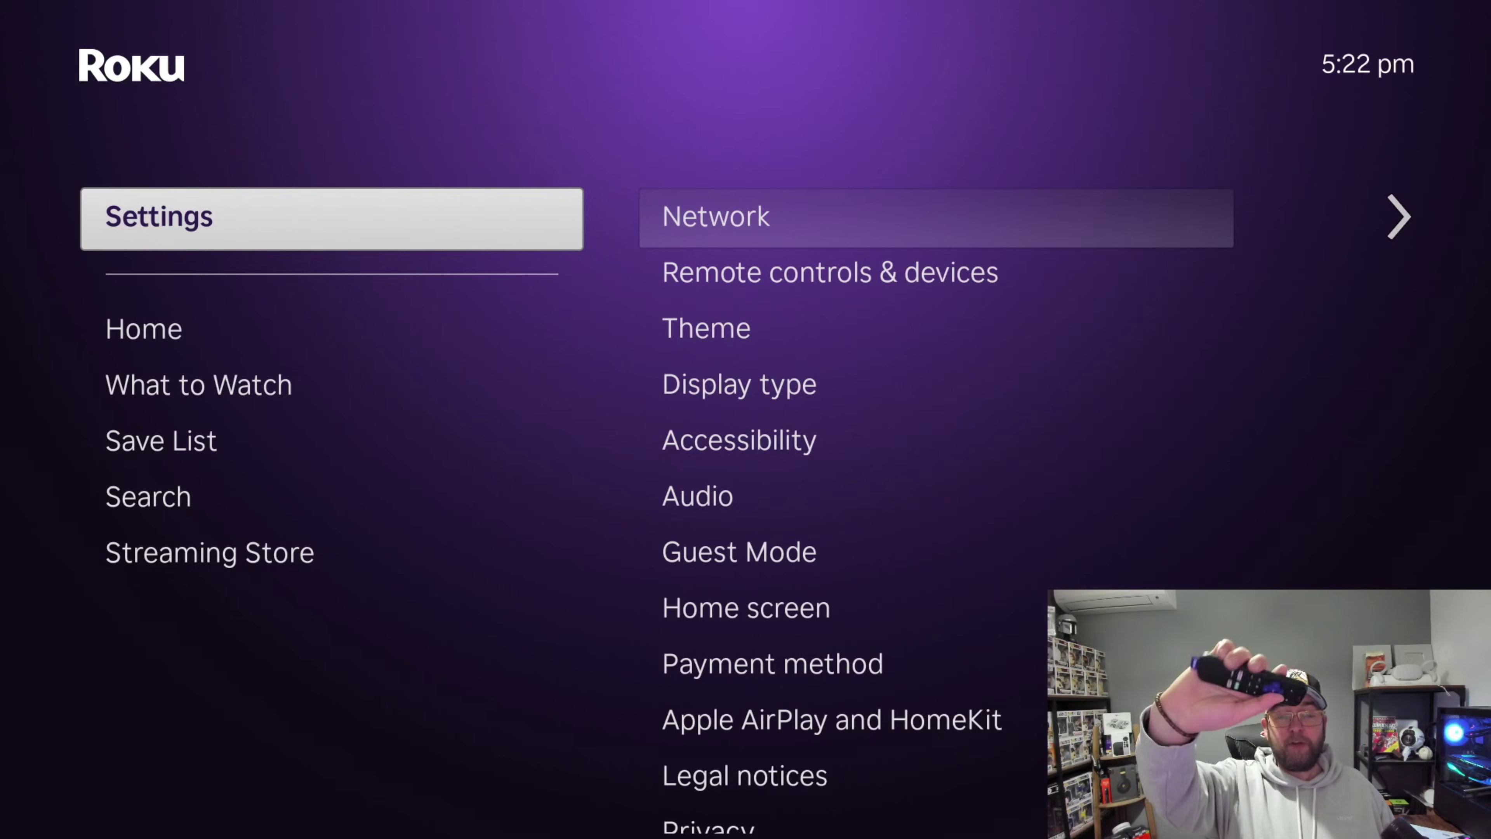
key(Right)
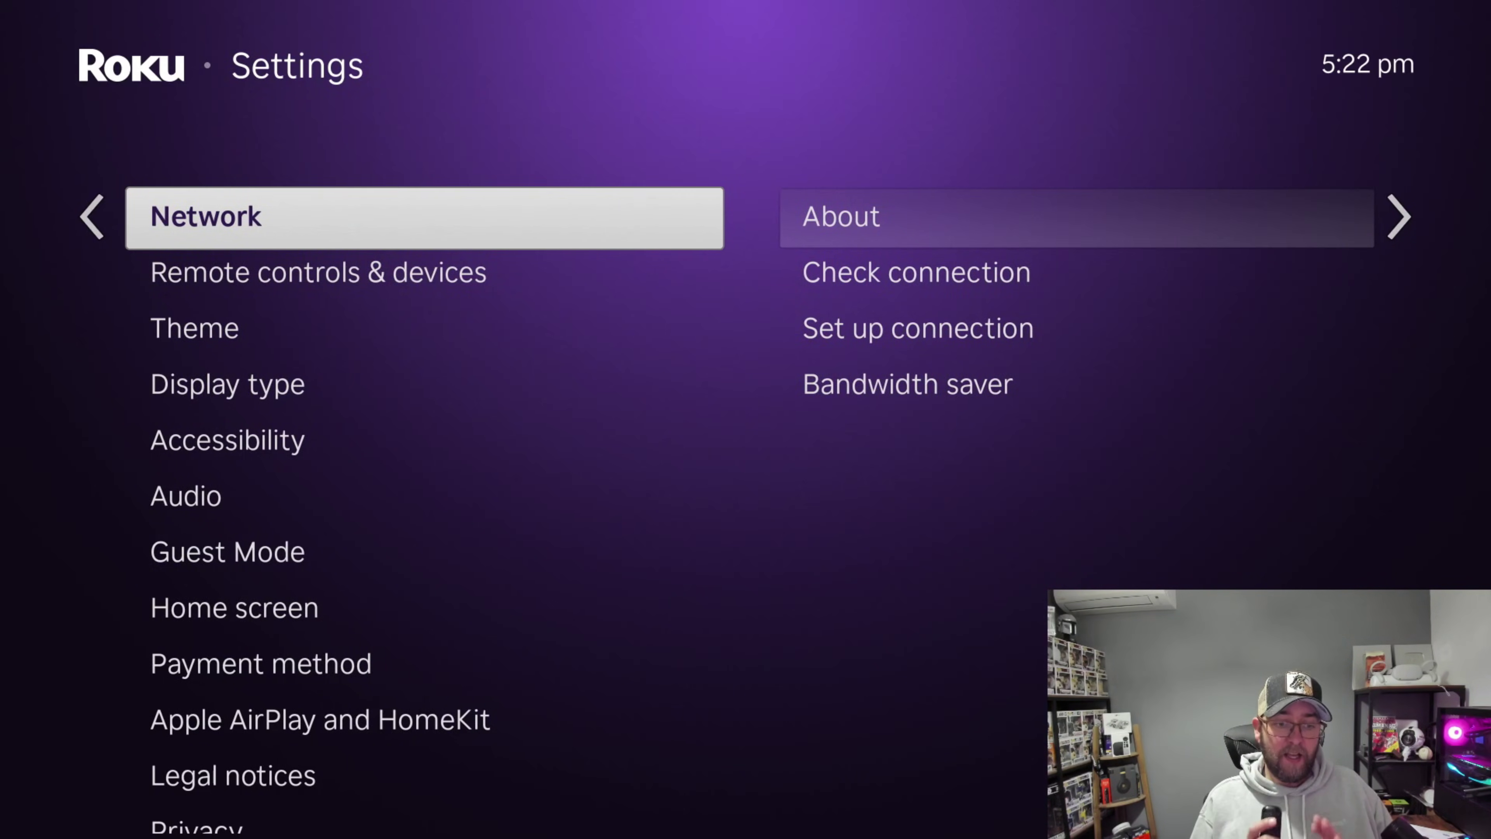
key(Down)
key(Down)
key(Down)
key(Down)
key(Down)
key(Down)
key(Down)
key(Down)
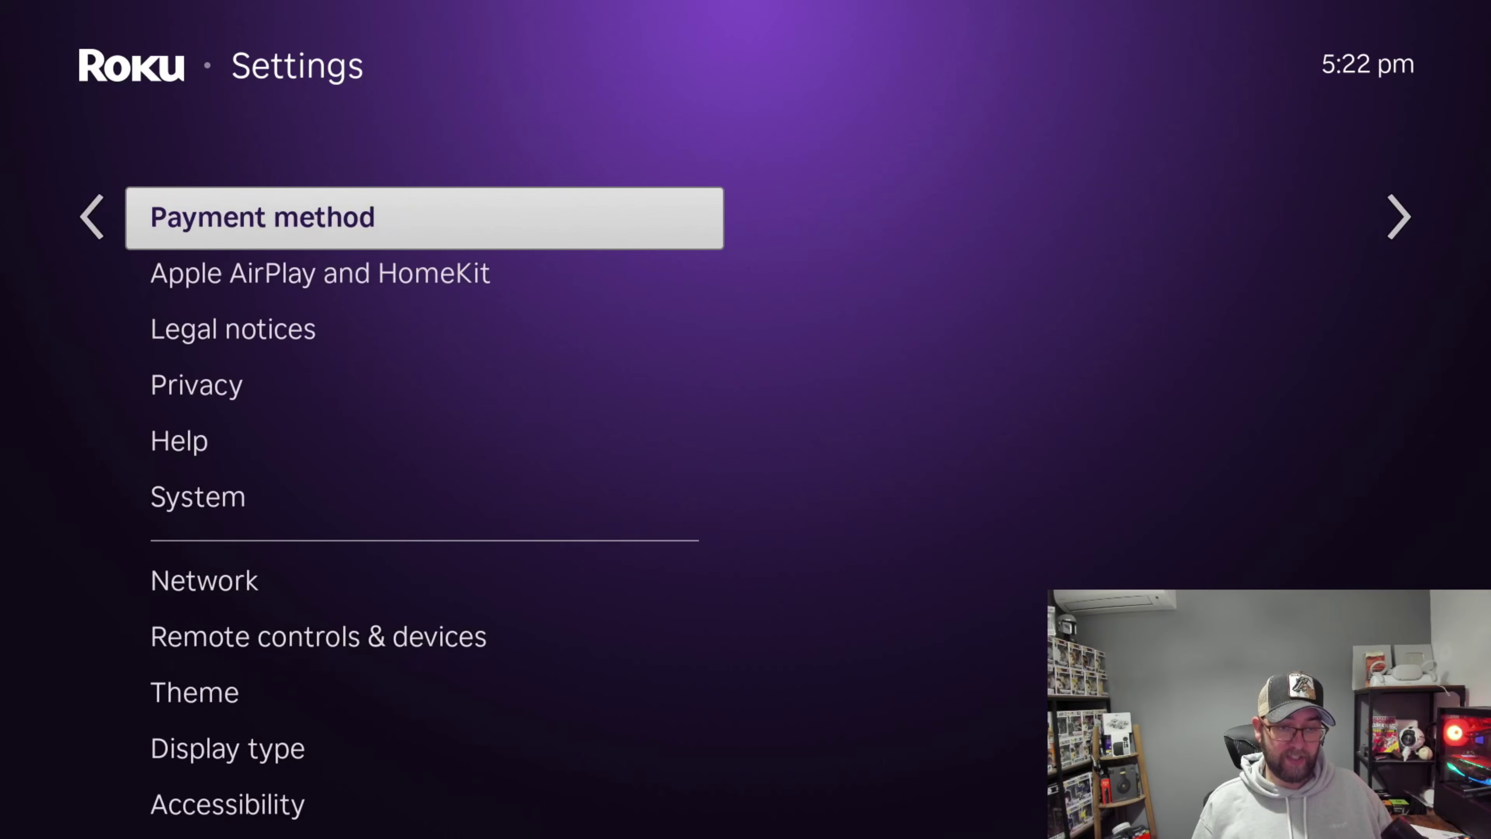
key(Down)
key(Down)
key(Down)
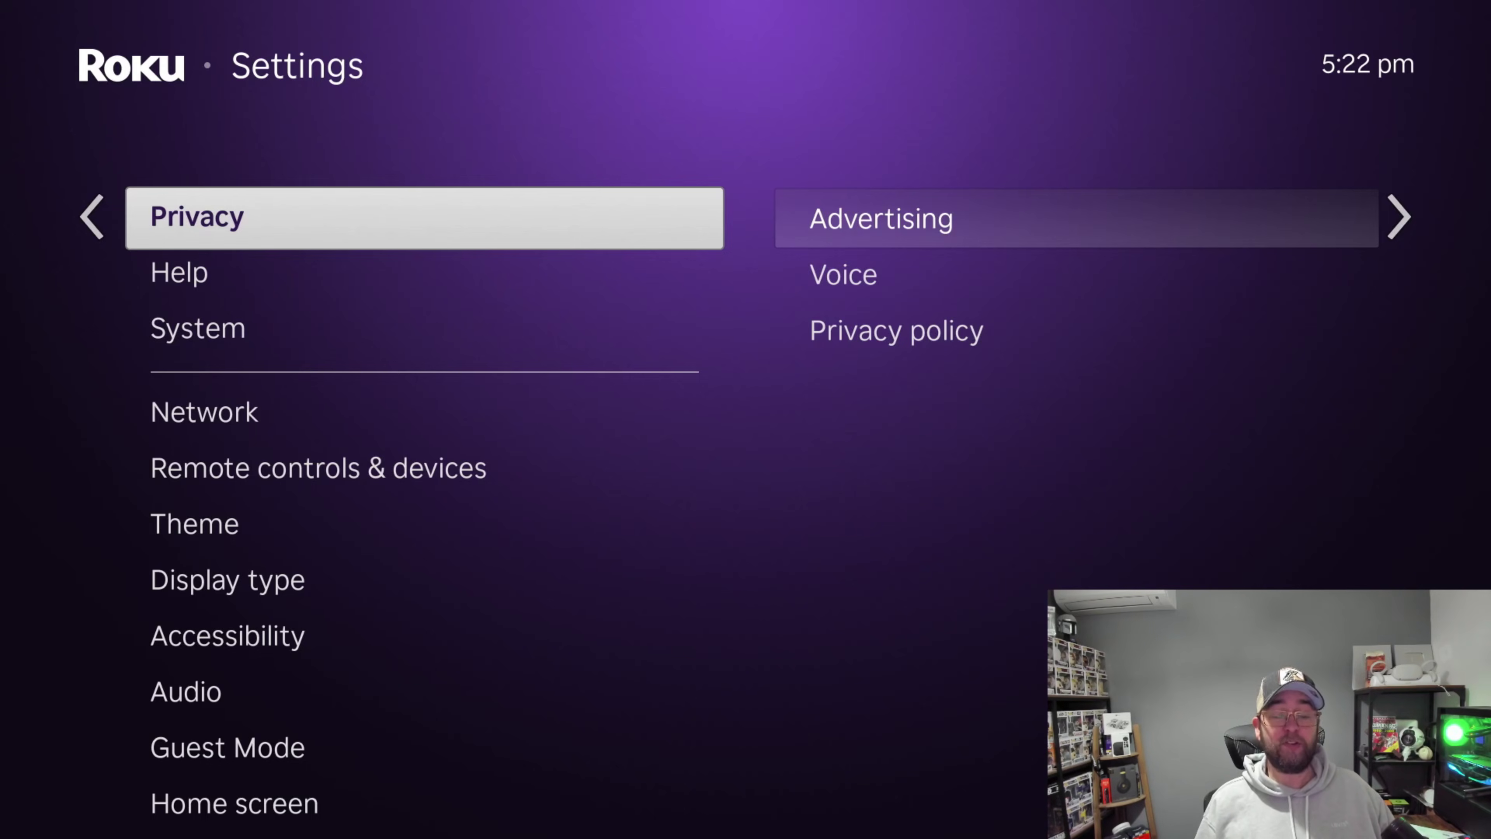
Step: Enter Privacy and open the Voice options, showing Microphone access and Speech recognition
key(Right)
key(Down)
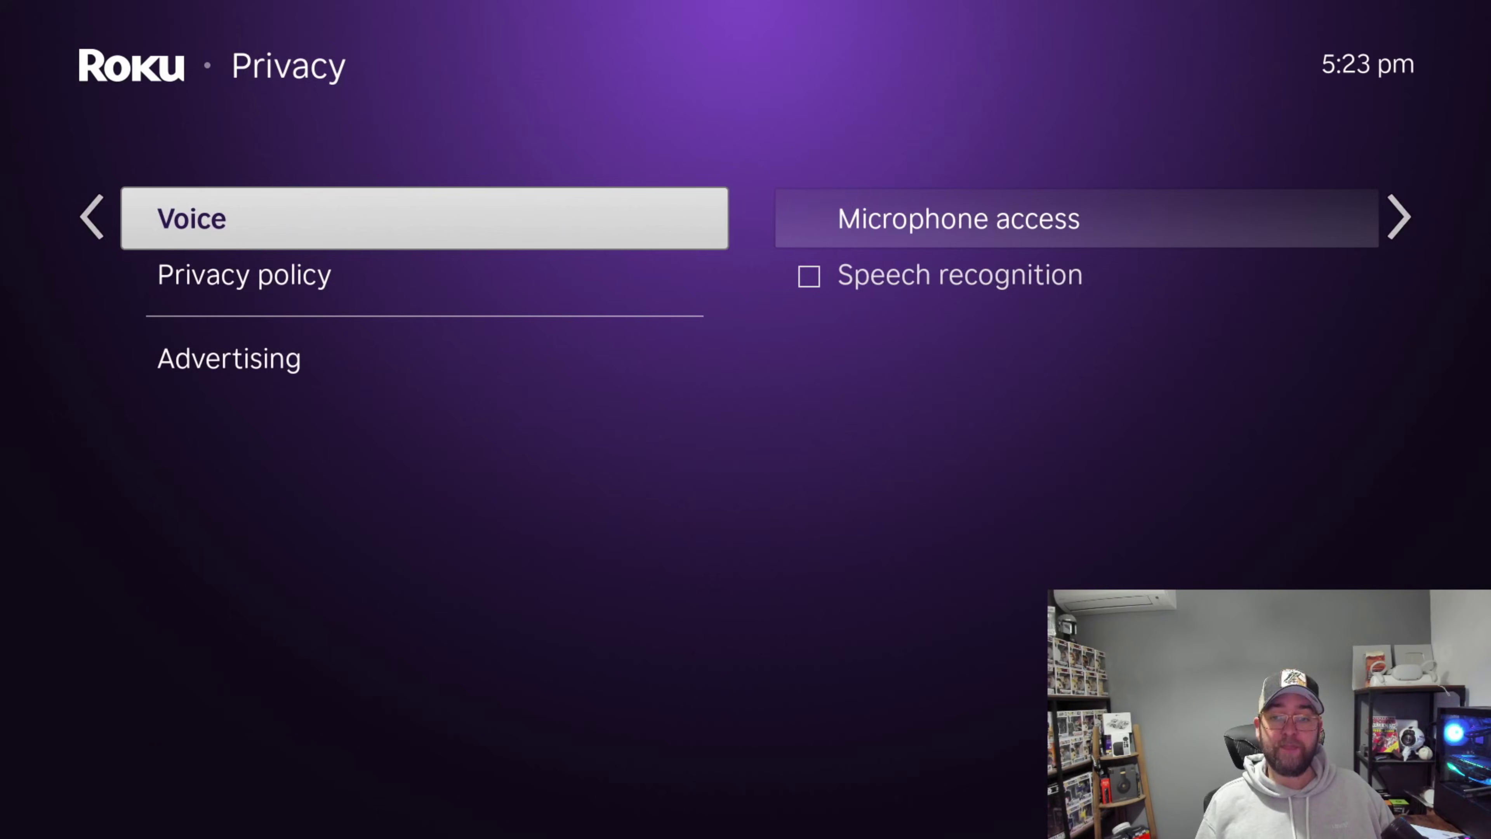
key(Right)
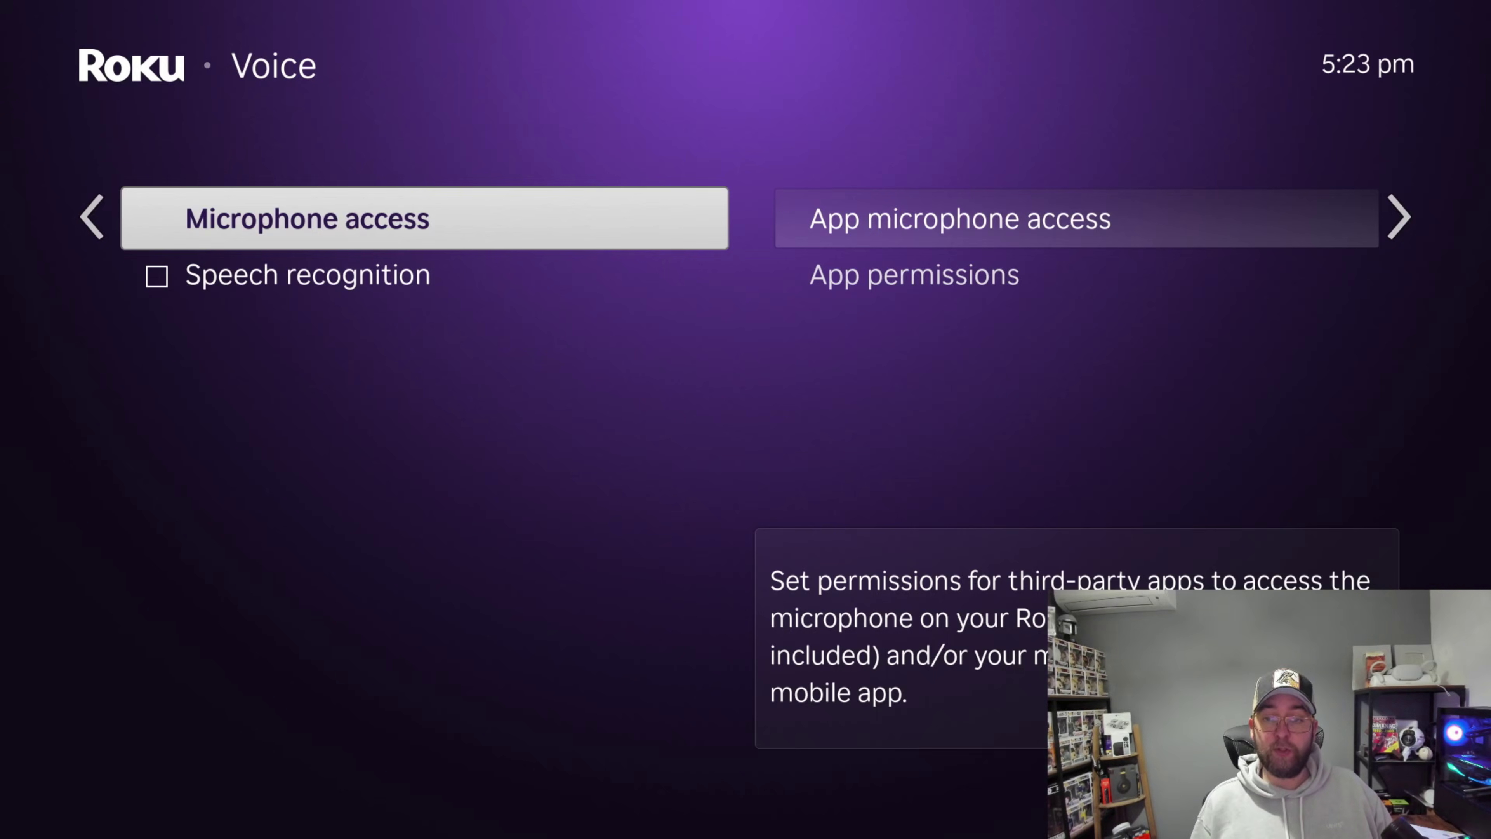
Step: Set App microphone access to Never allow after reviewing the other choices
key(Right)
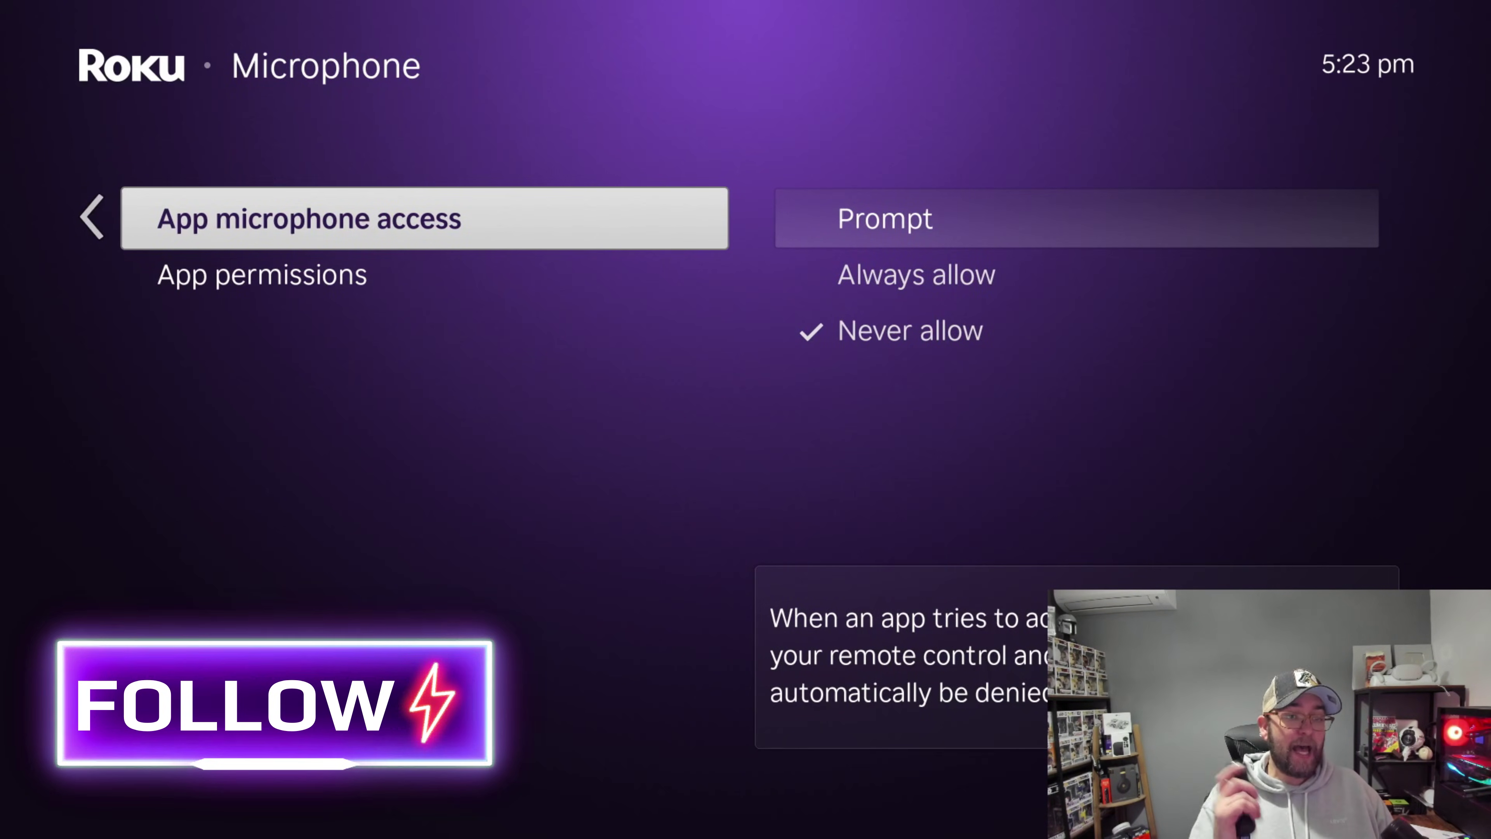
key(Right)
key(Up)
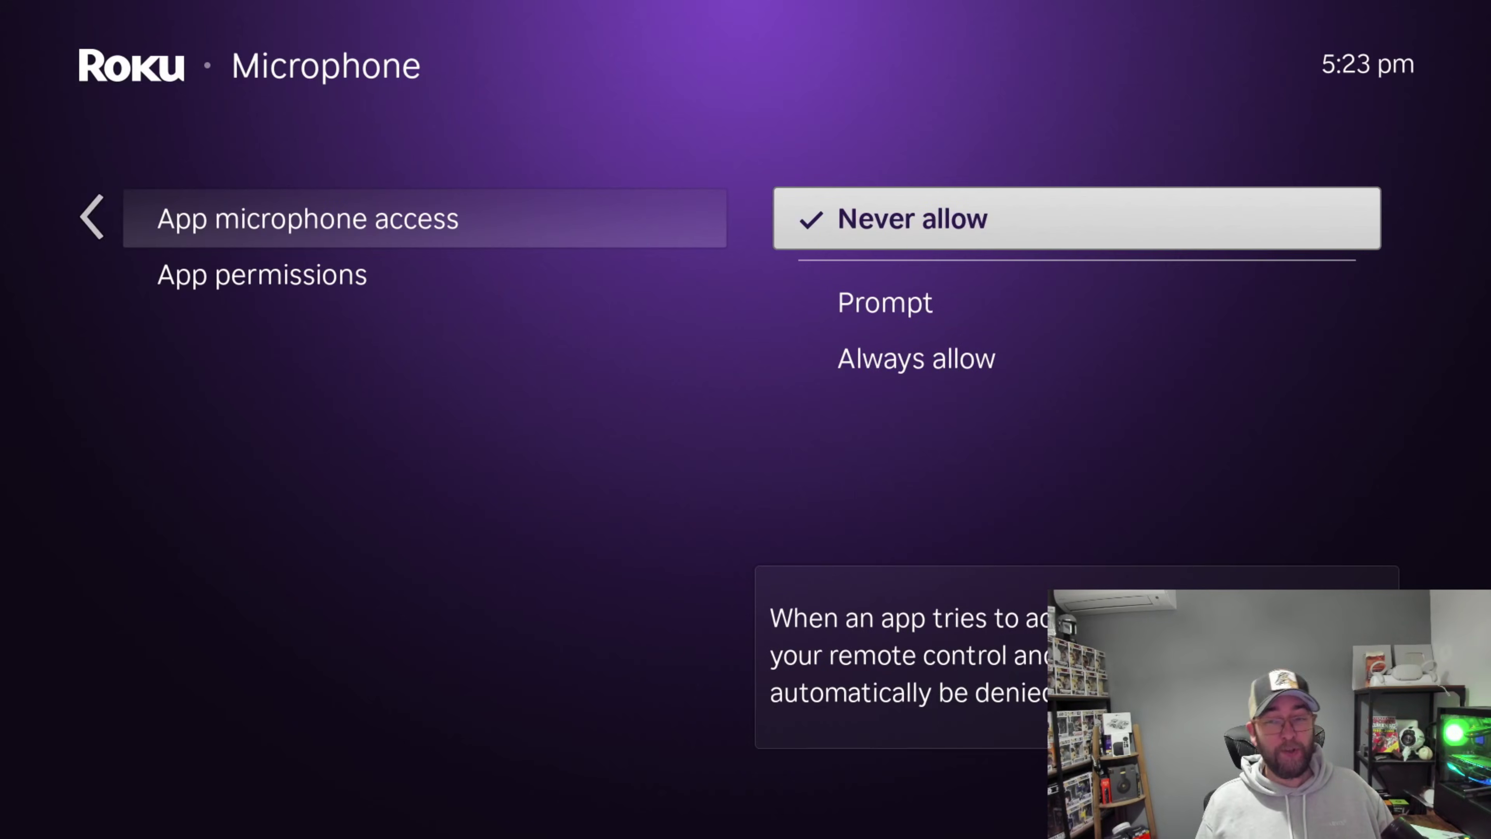
key(Up)
key(Up)
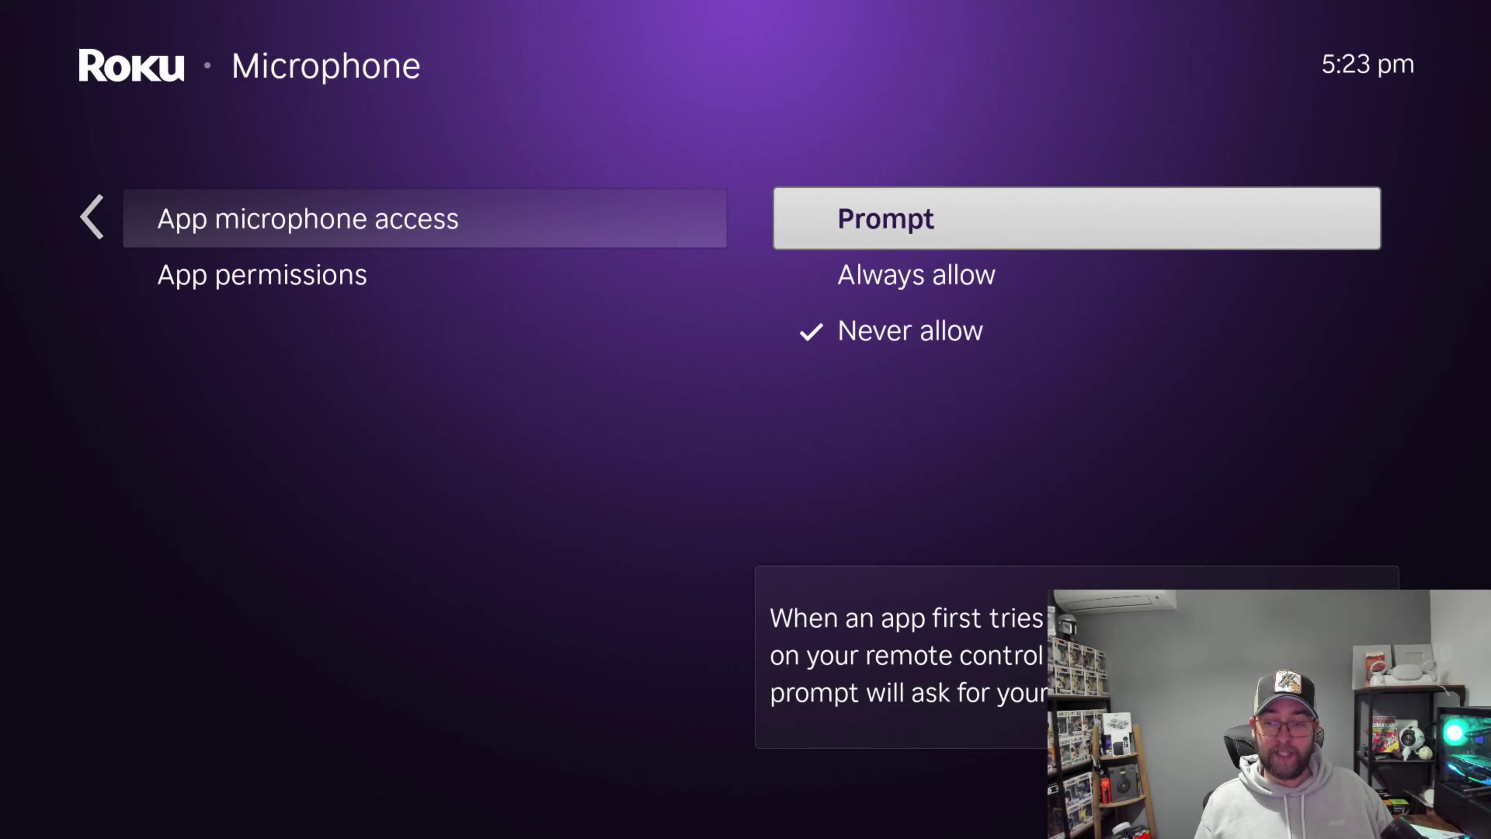
key(Up)
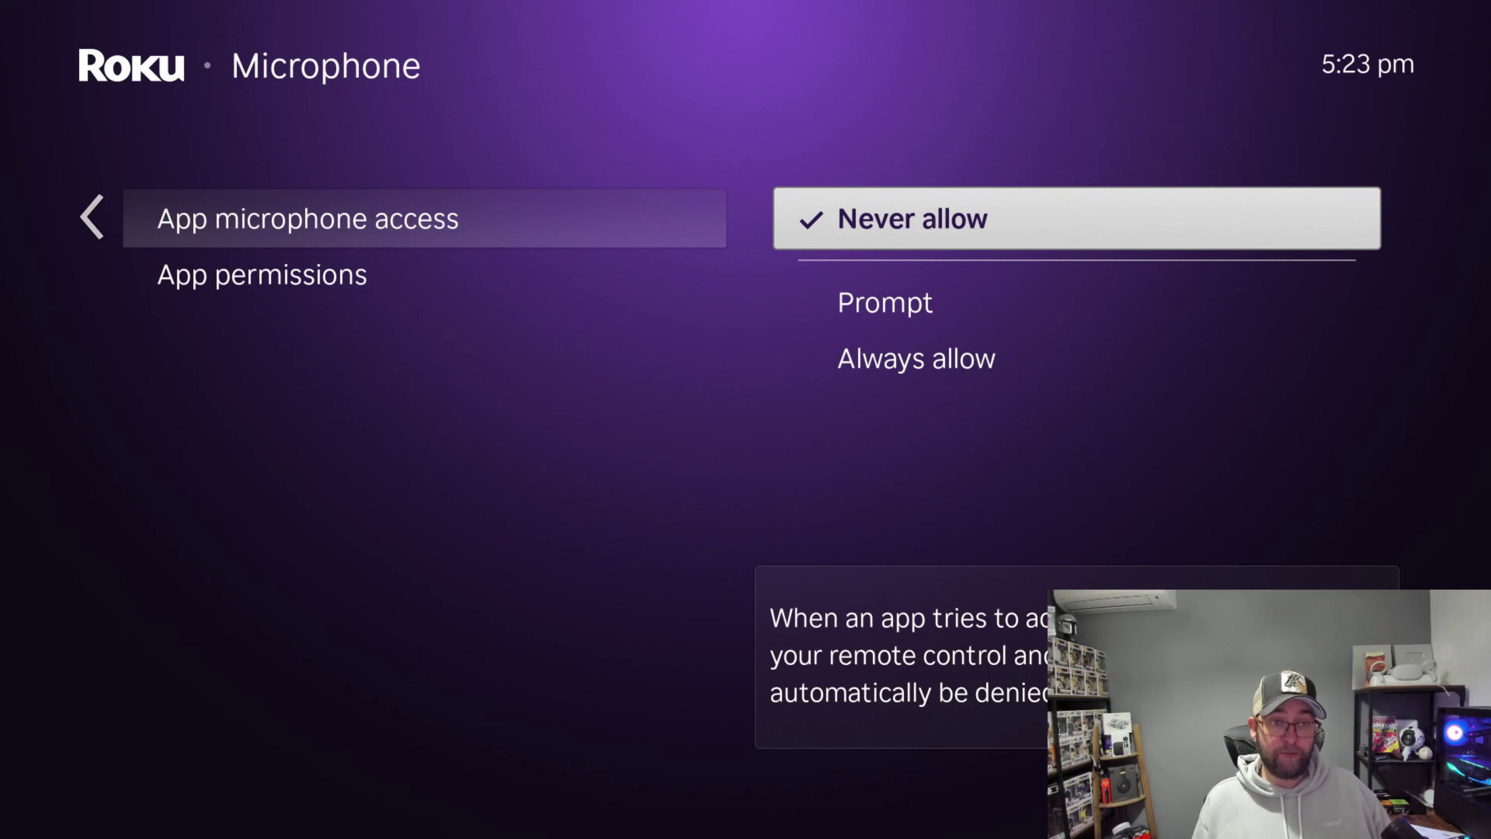
key(Left)
Step: Reset all app microphone permissions and return to the Home screen
key(Down)
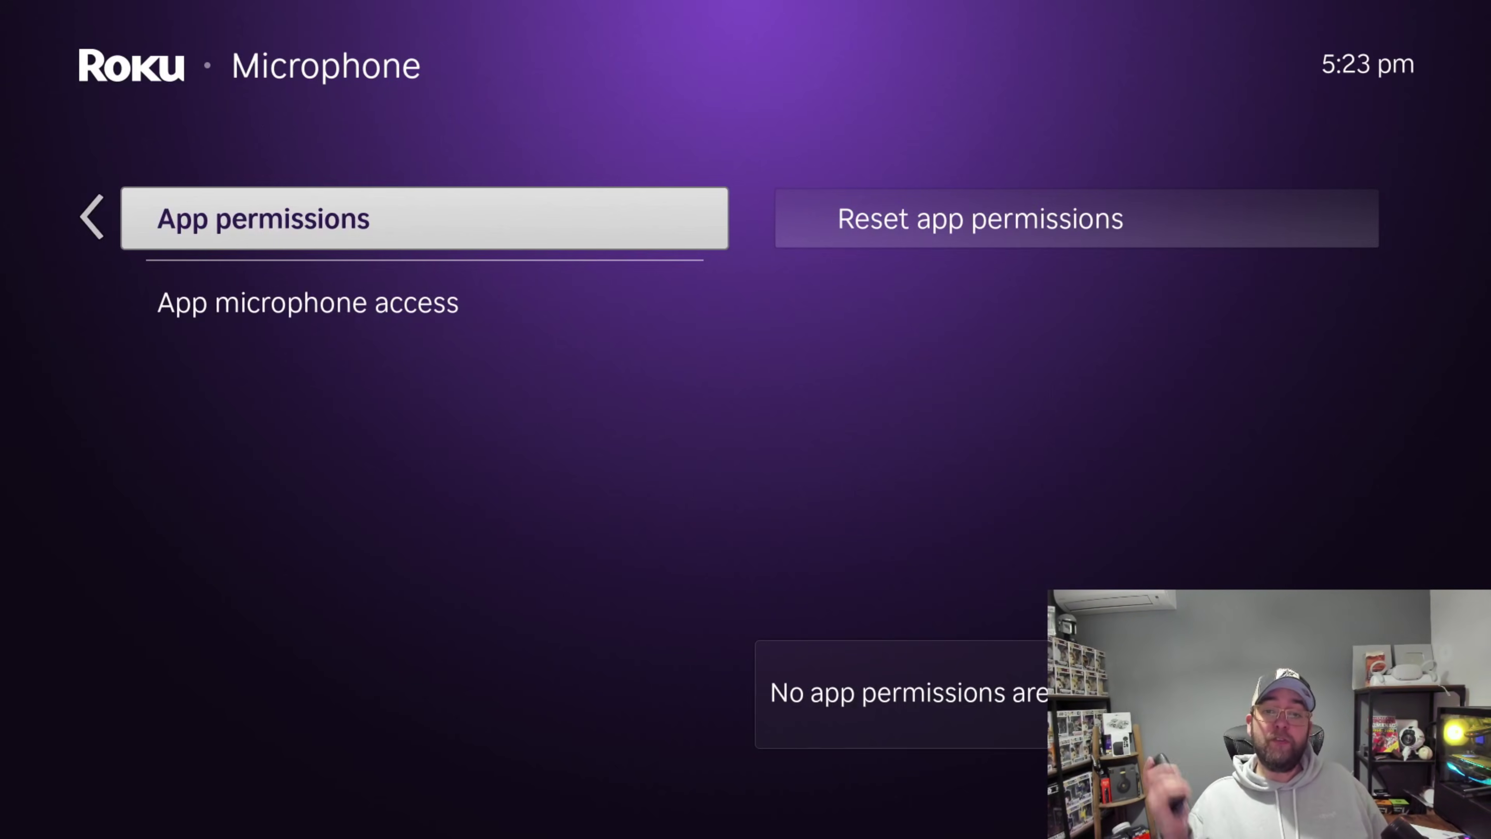
key(Right)
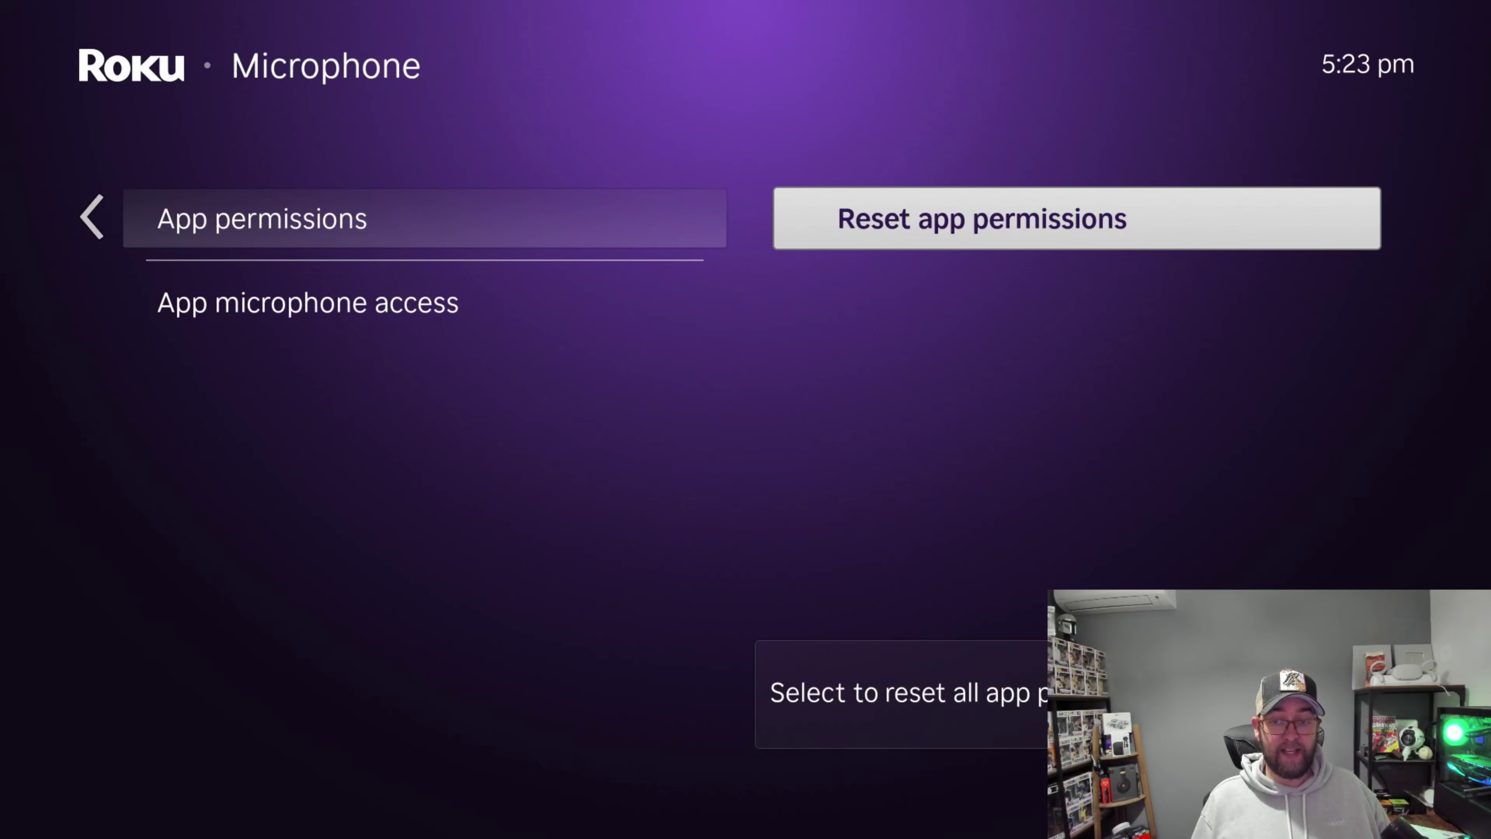
key(Return)
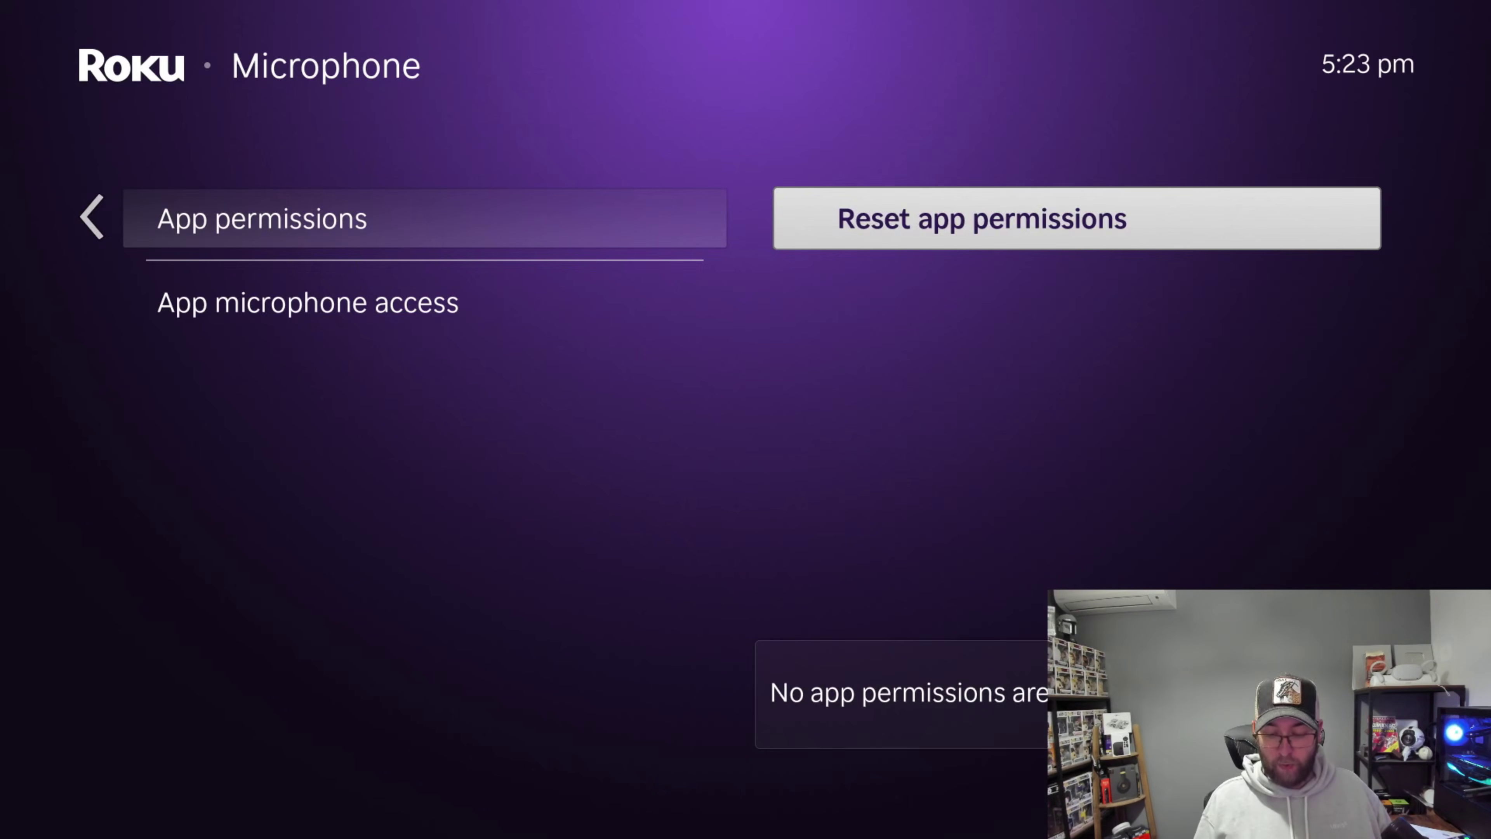
key(Home)
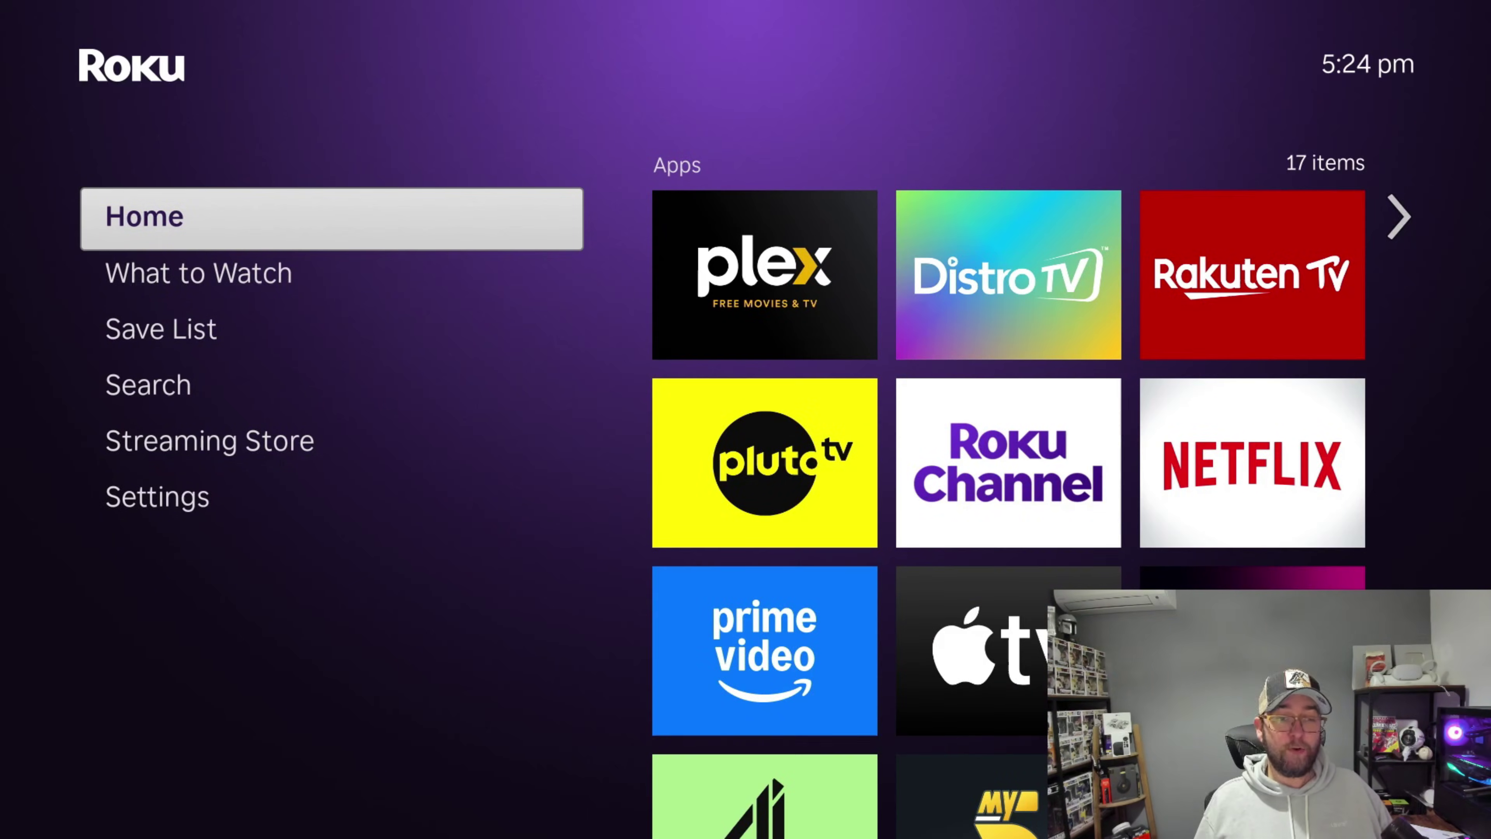
Step: Return through Settings and Privacy to the Voice page, checking Speech recognition and microphone options
key(Up)
key(Right)
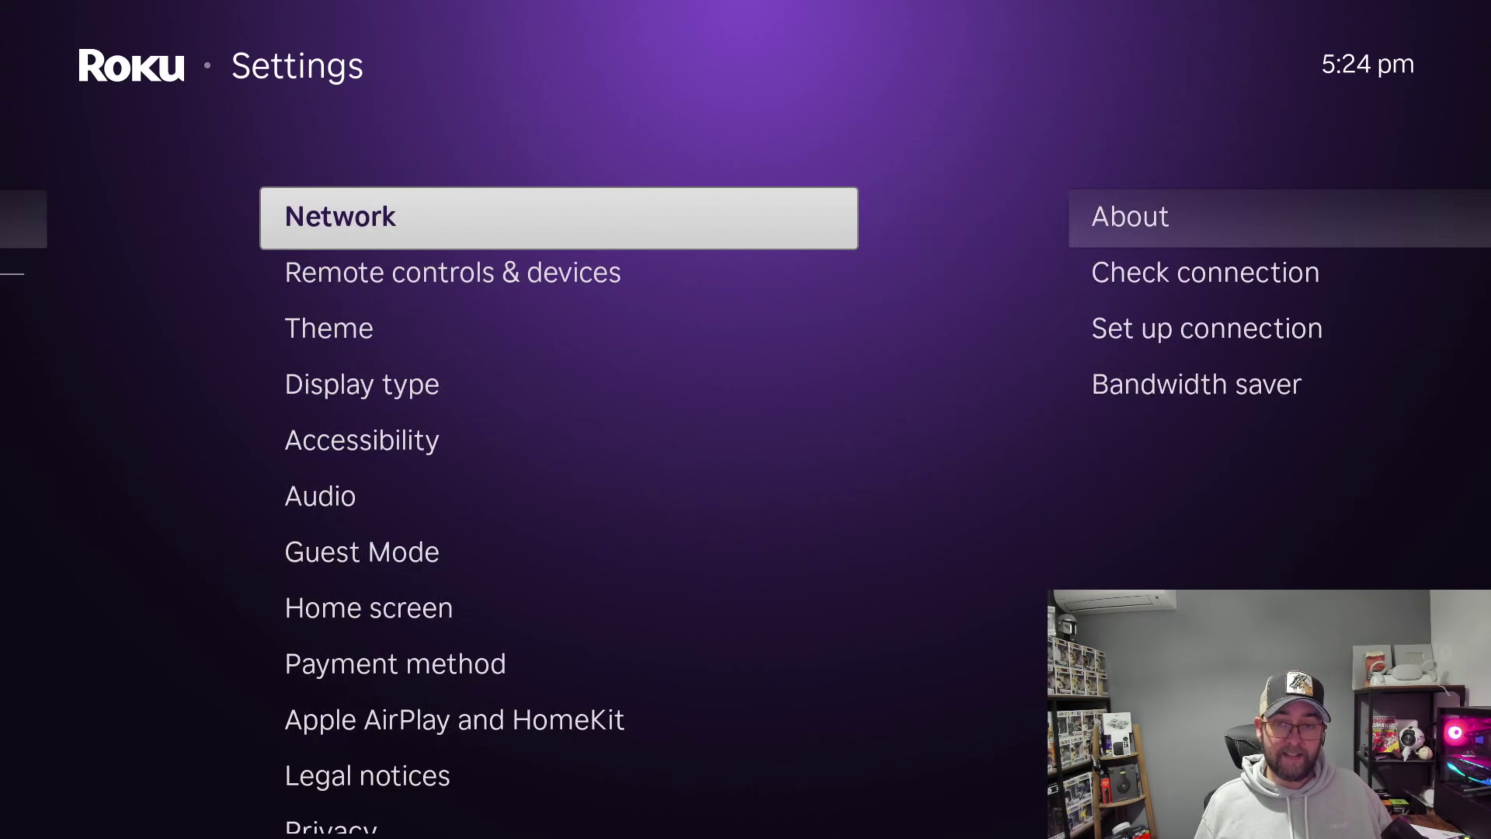
key(Down)
key(Down)
key(Down)
key(Down)
key(Down)
key(Down)
key(Down)
key(Down)
key(Down)
key(Down)
key(Down)
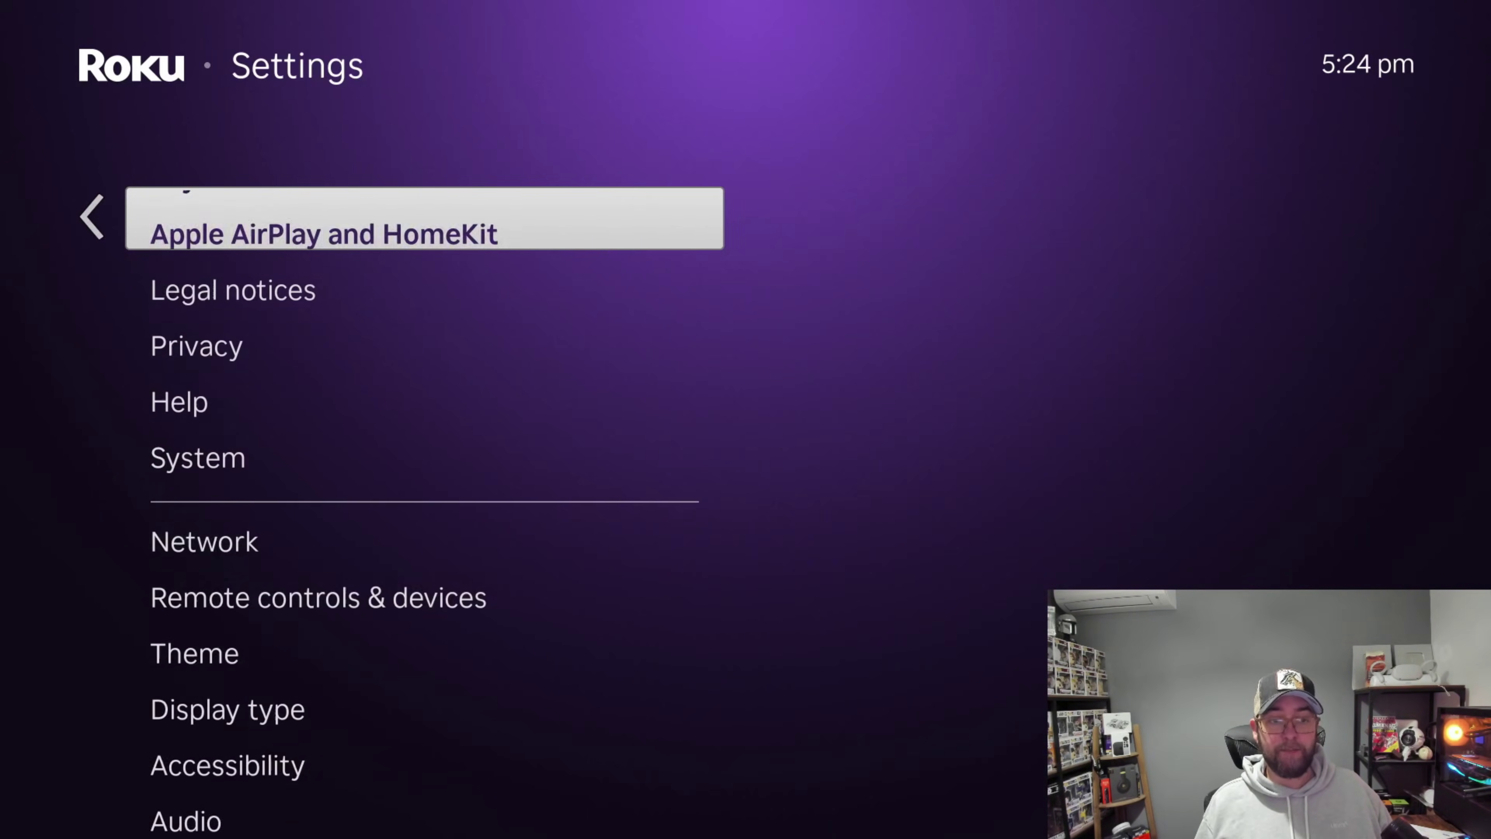
key(Right)
key(Down)
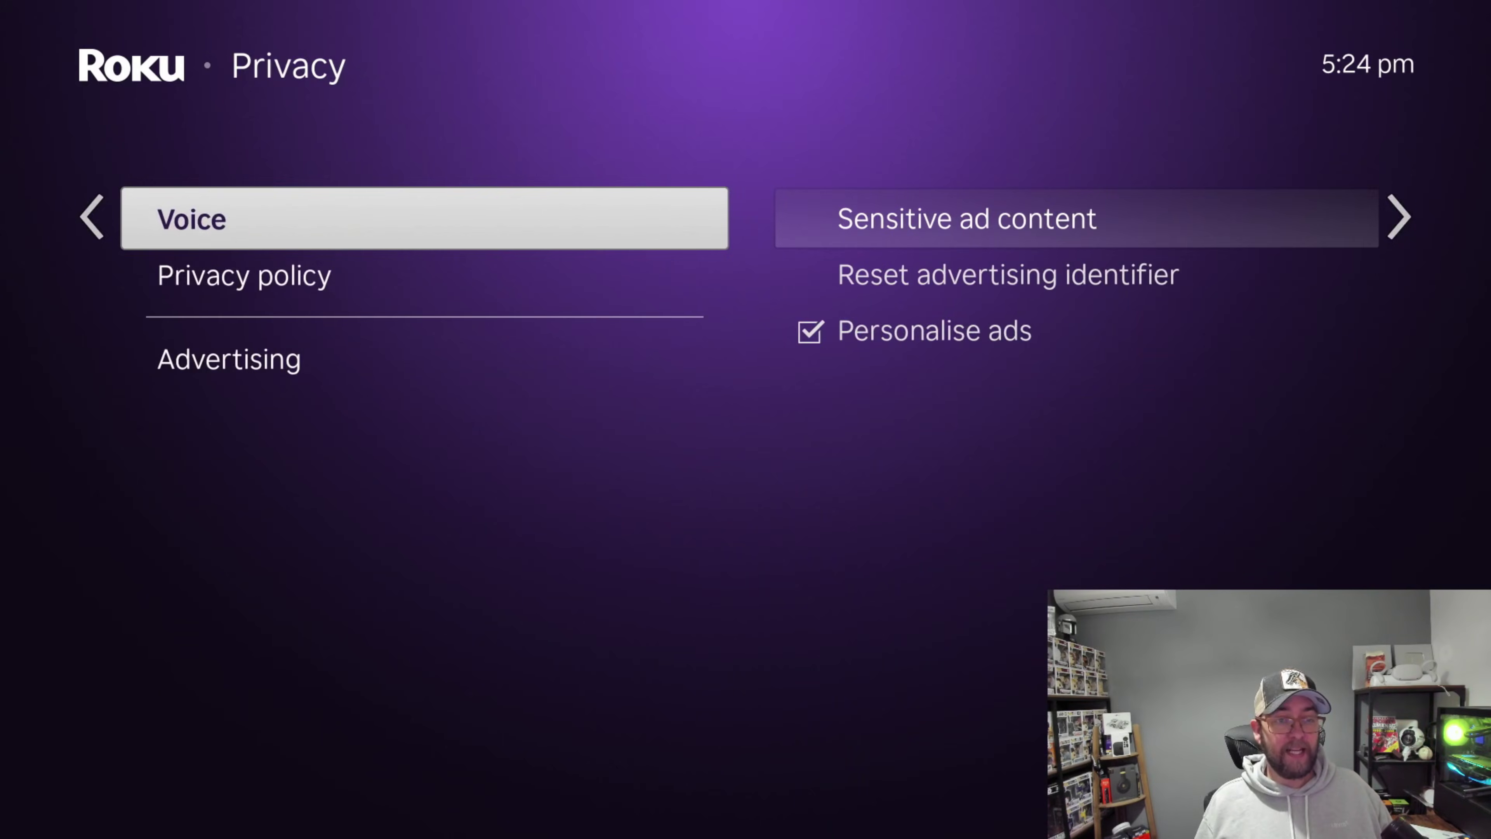
key(Right)
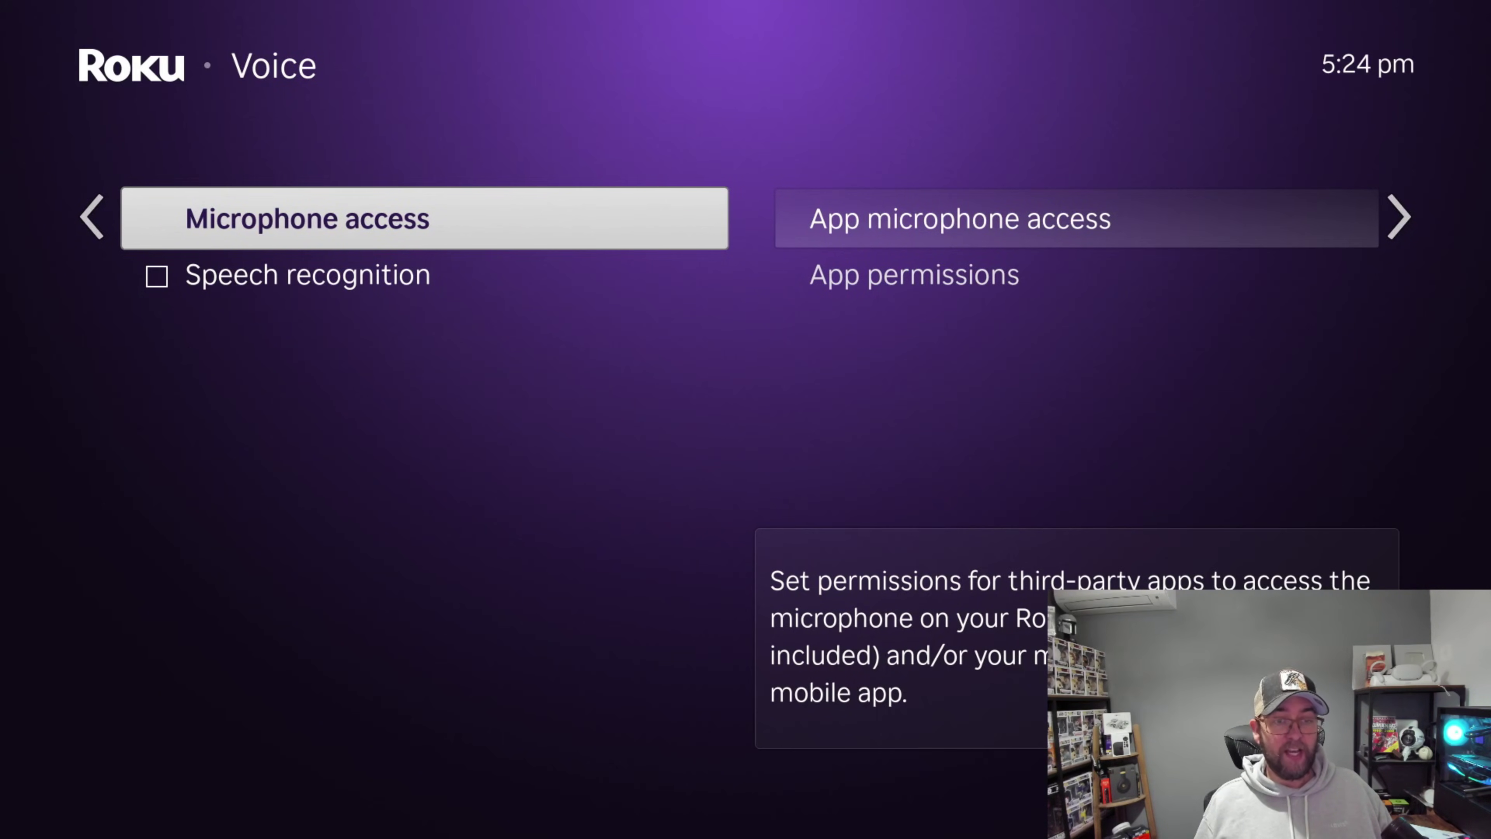
key(Down)
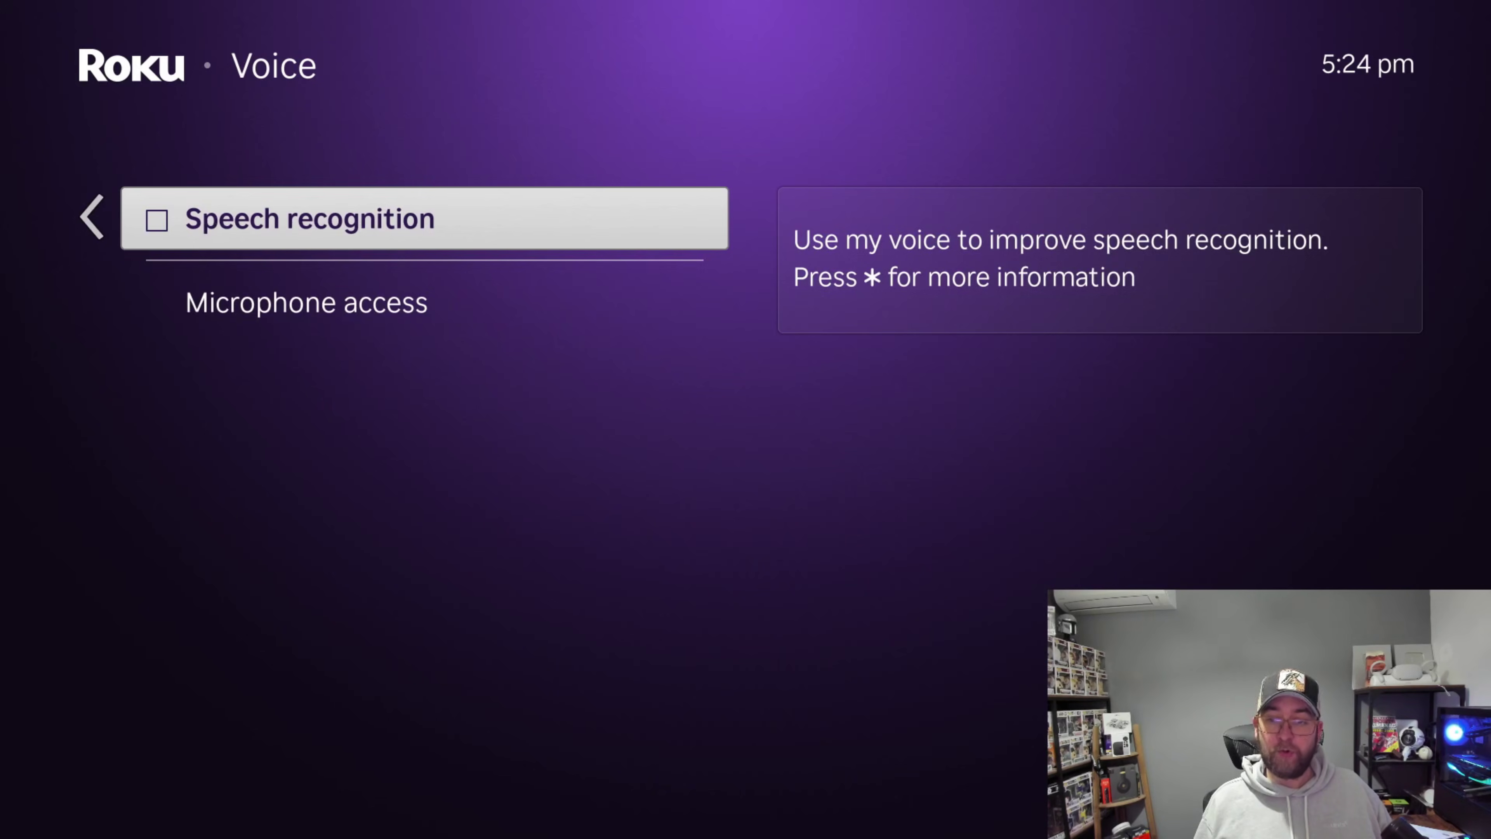
key(Up)
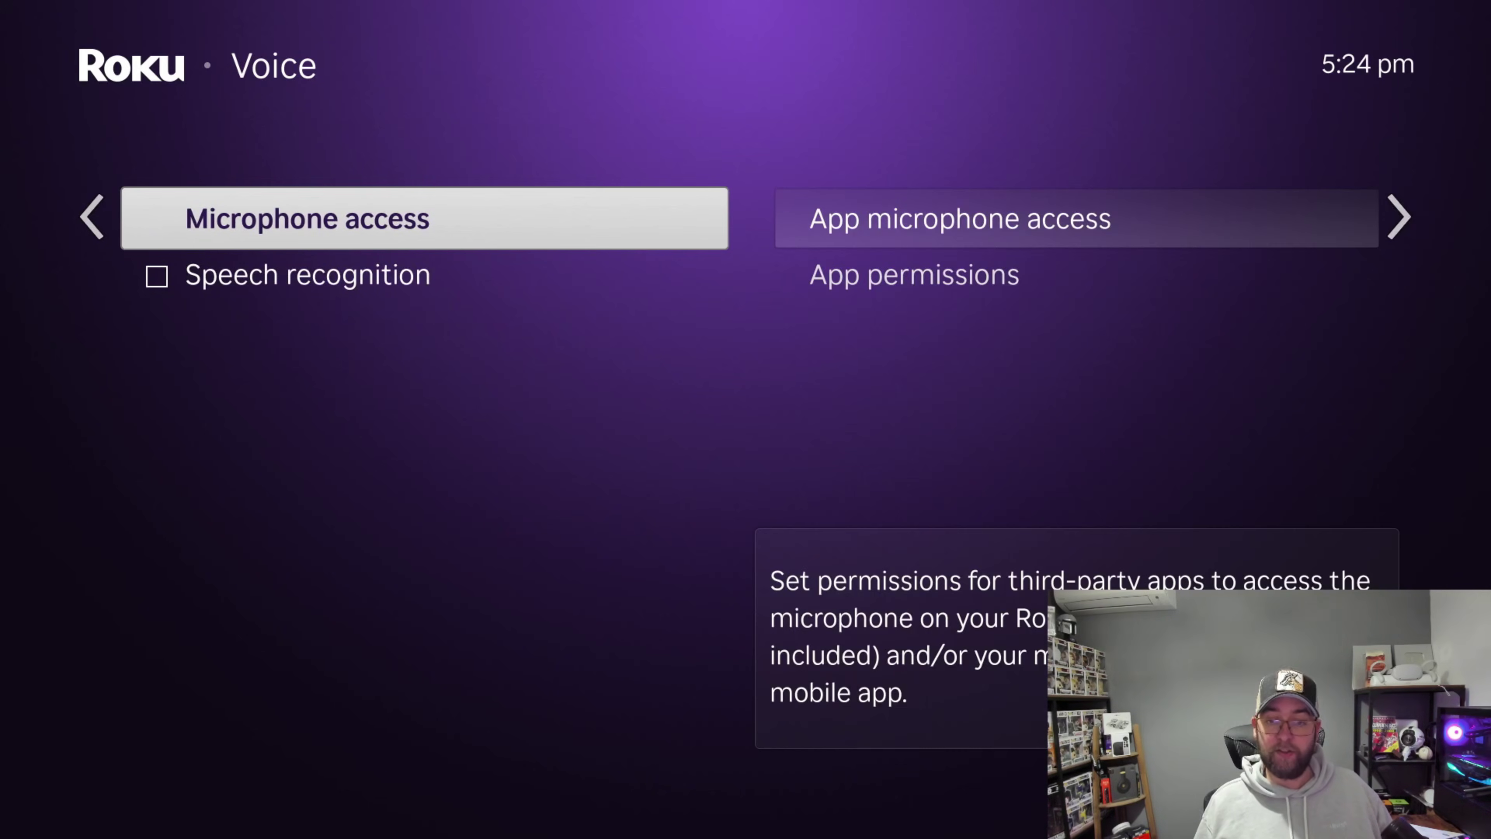
Step: Back out of Voice into Privacy and highlight the Advertising options
key(Left)
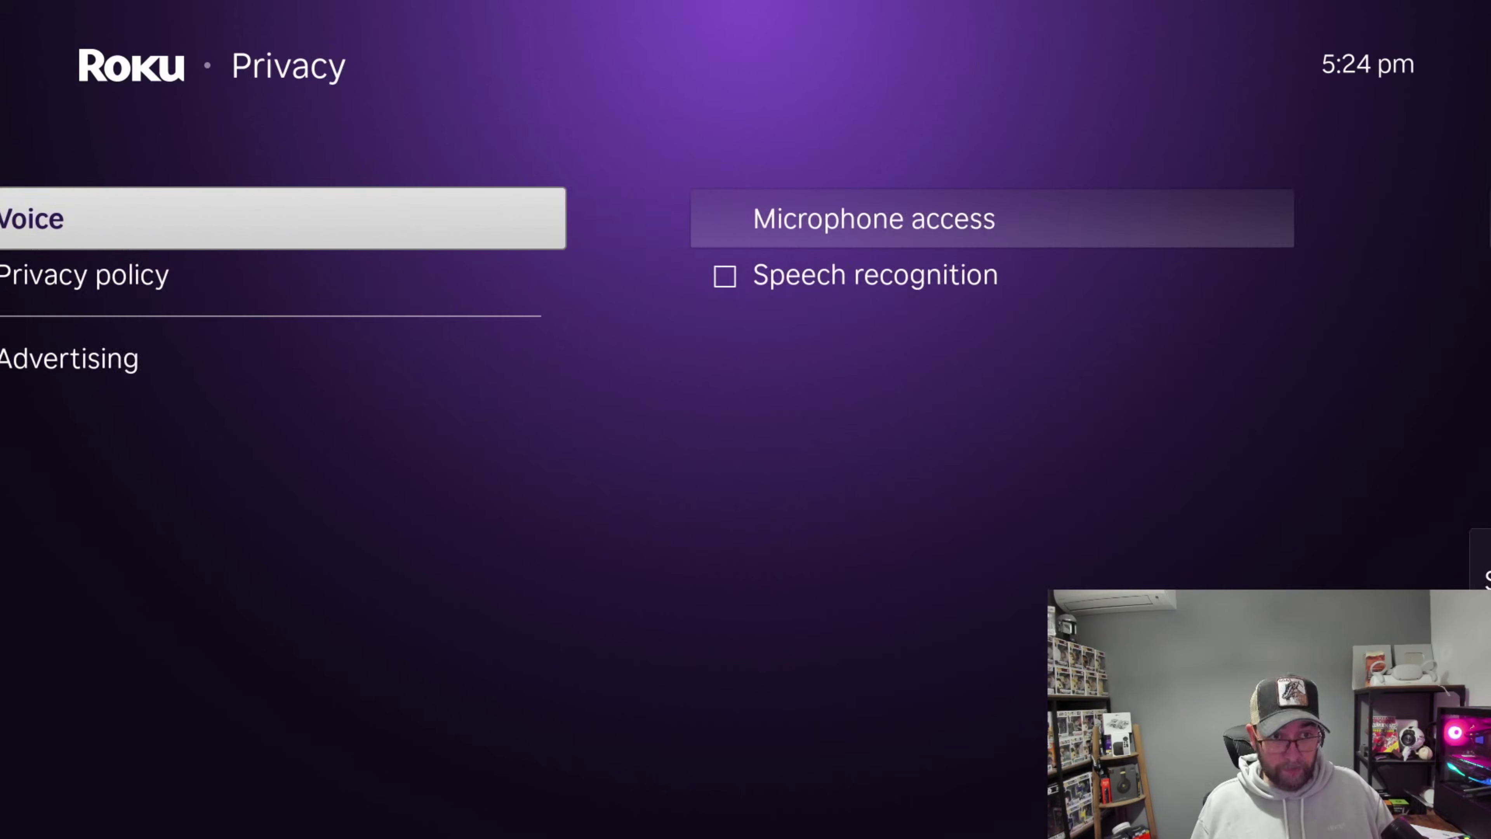
key(Left)
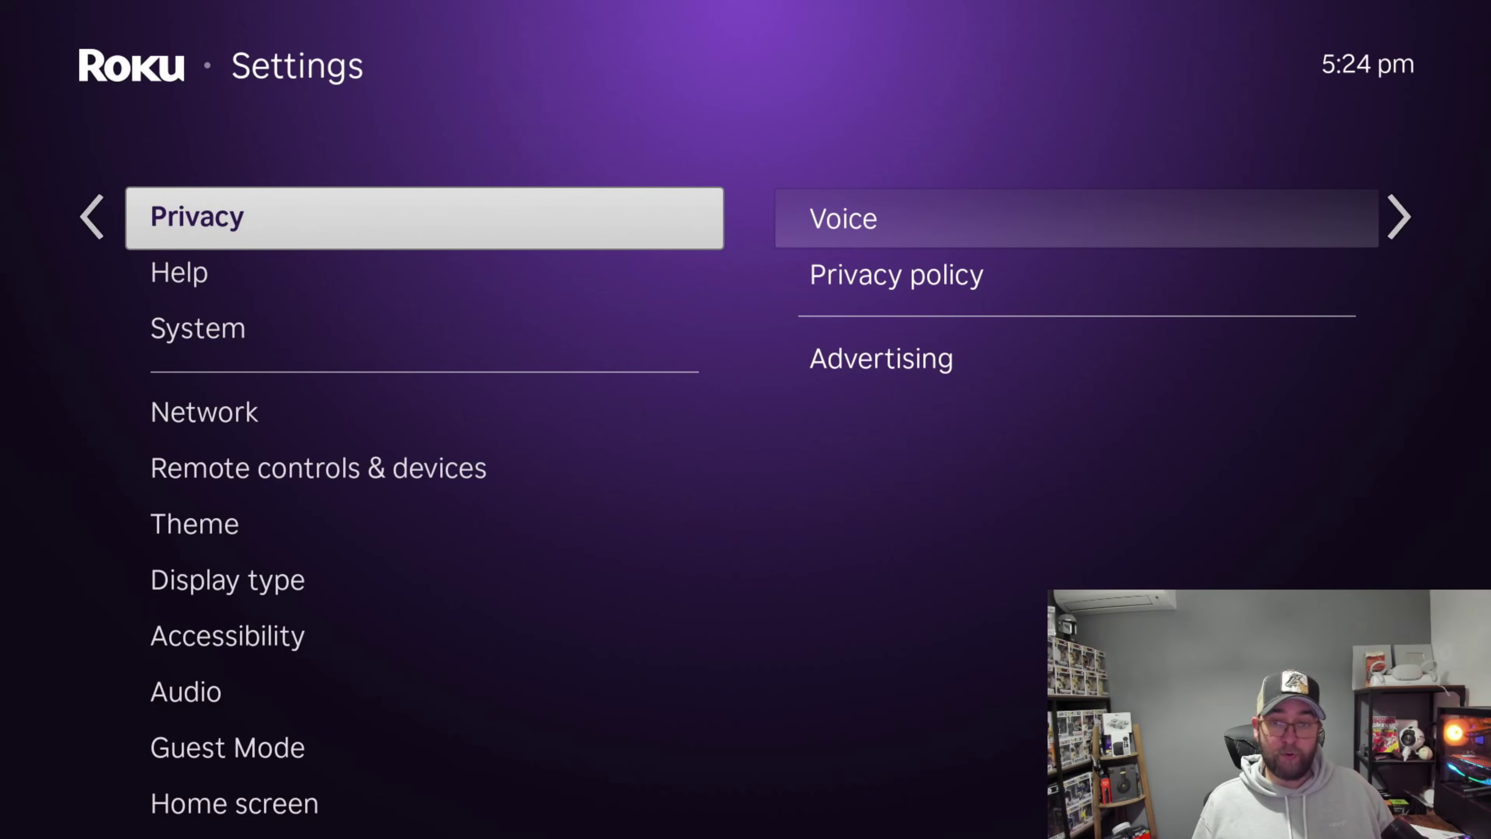
key(Right)
key(Up)
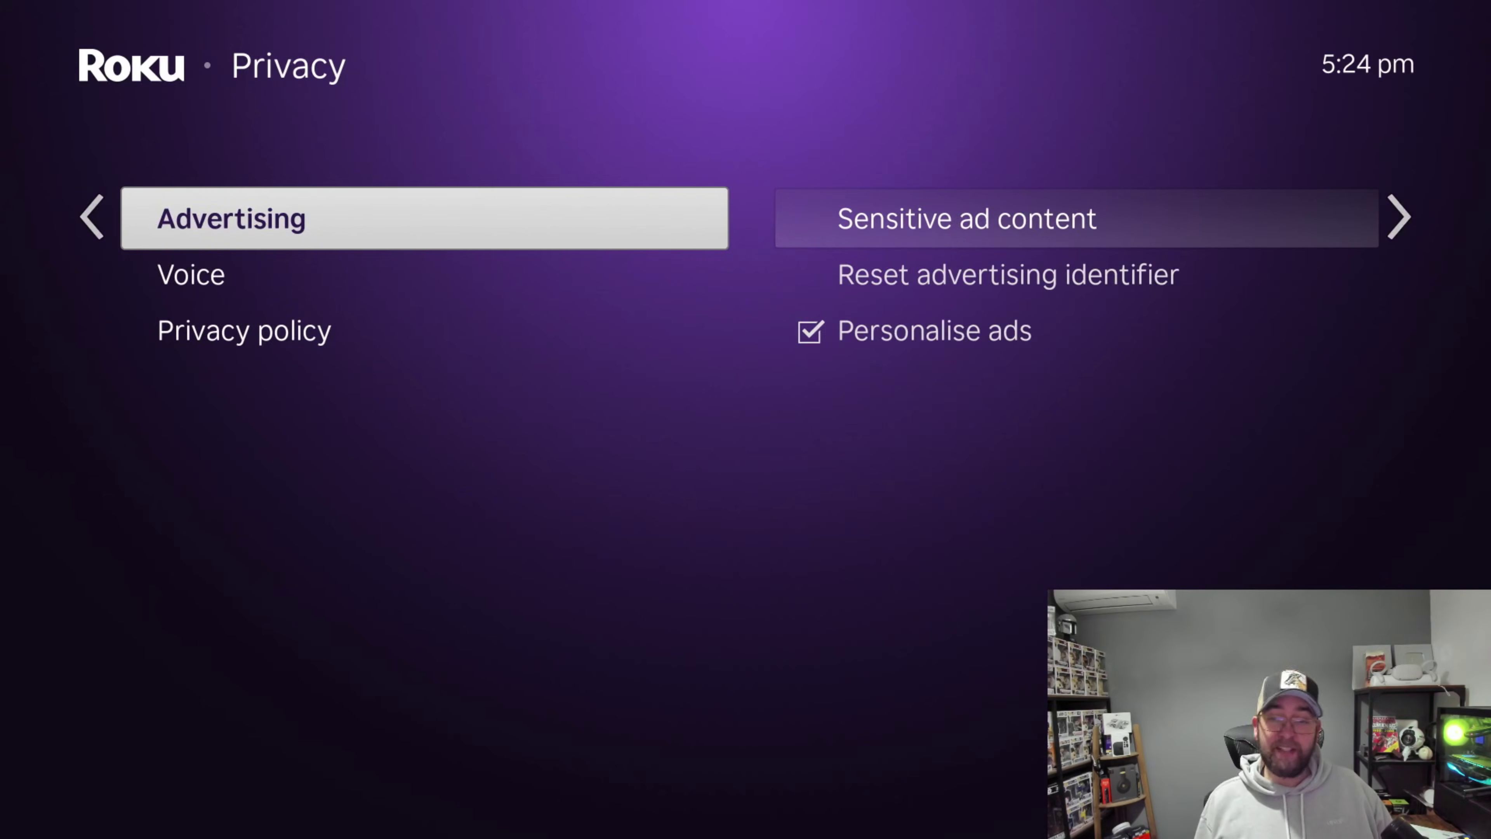
Step: Go through each Sensitive ad content topic under Advertising to confirm it's ticked, then go Home
key(Right)
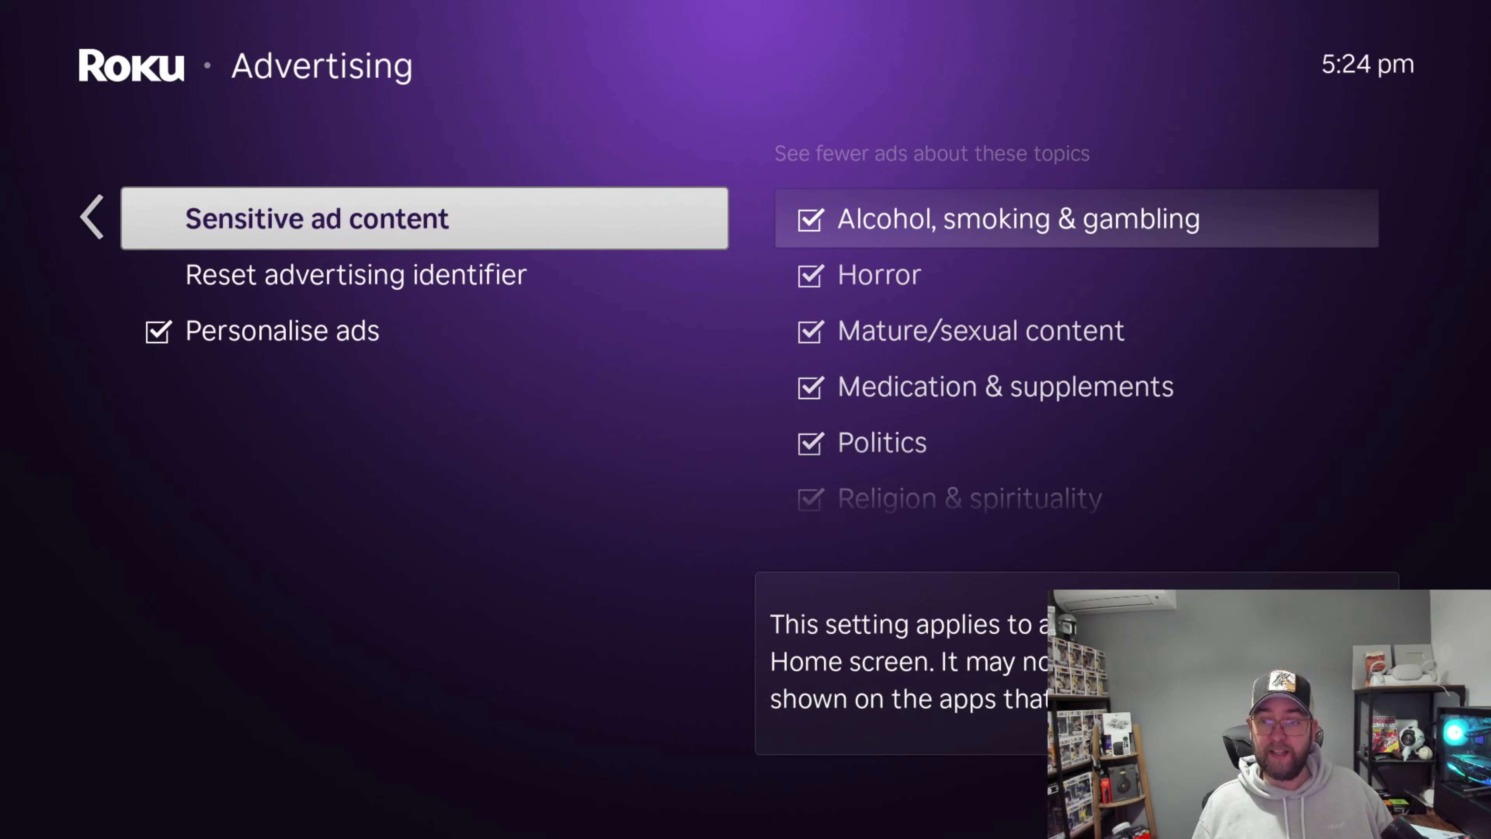
key(Right)
key(Down)
key(Down)
key(Down)
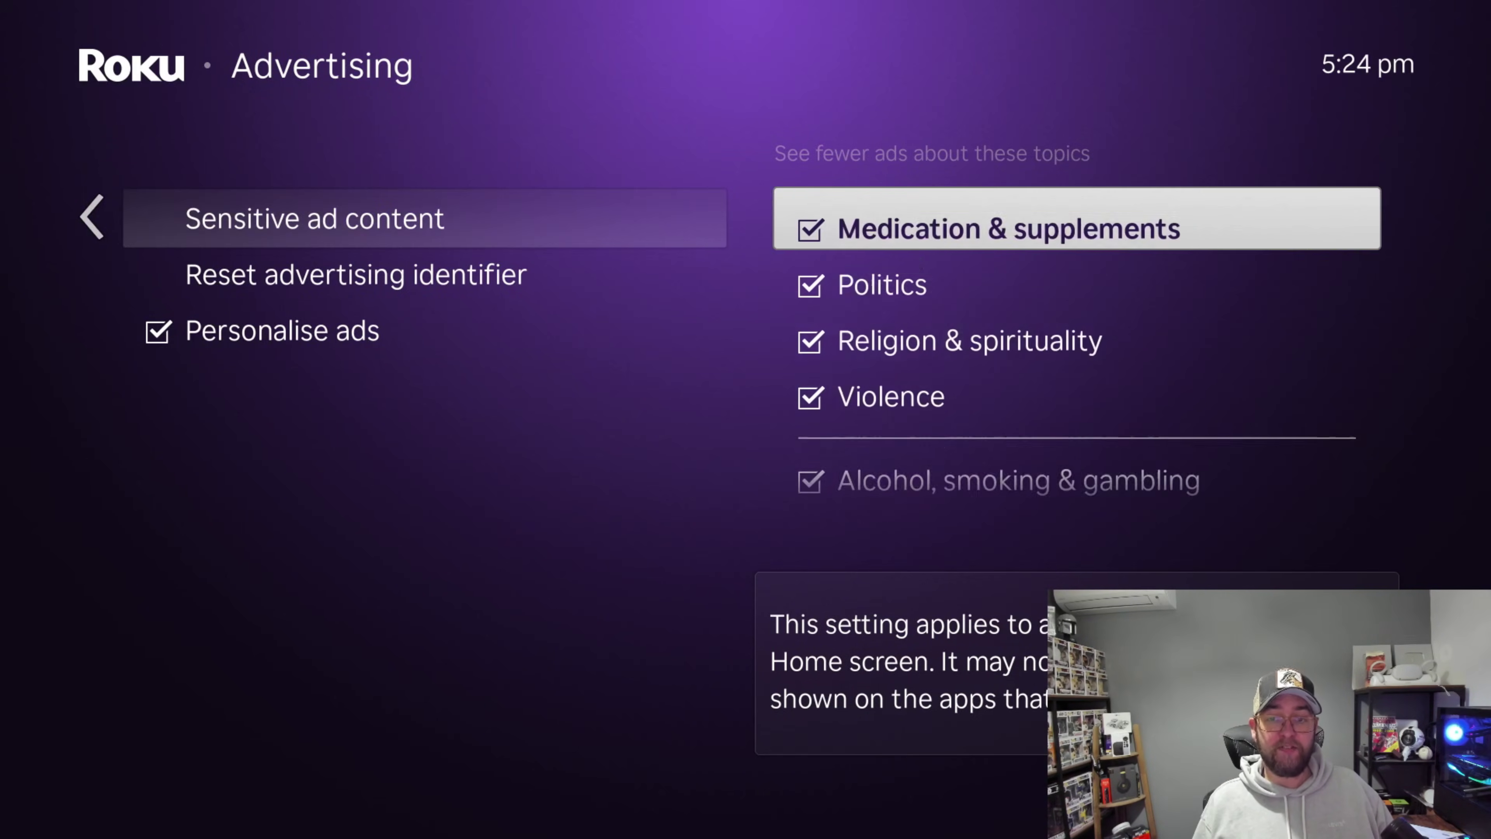
key(Down)
key(Down)
key(Down)
key(Down)
key(Down)
key(Down)
key(Down)
key(Down)
key(Down)
key(Down)
key(Down)
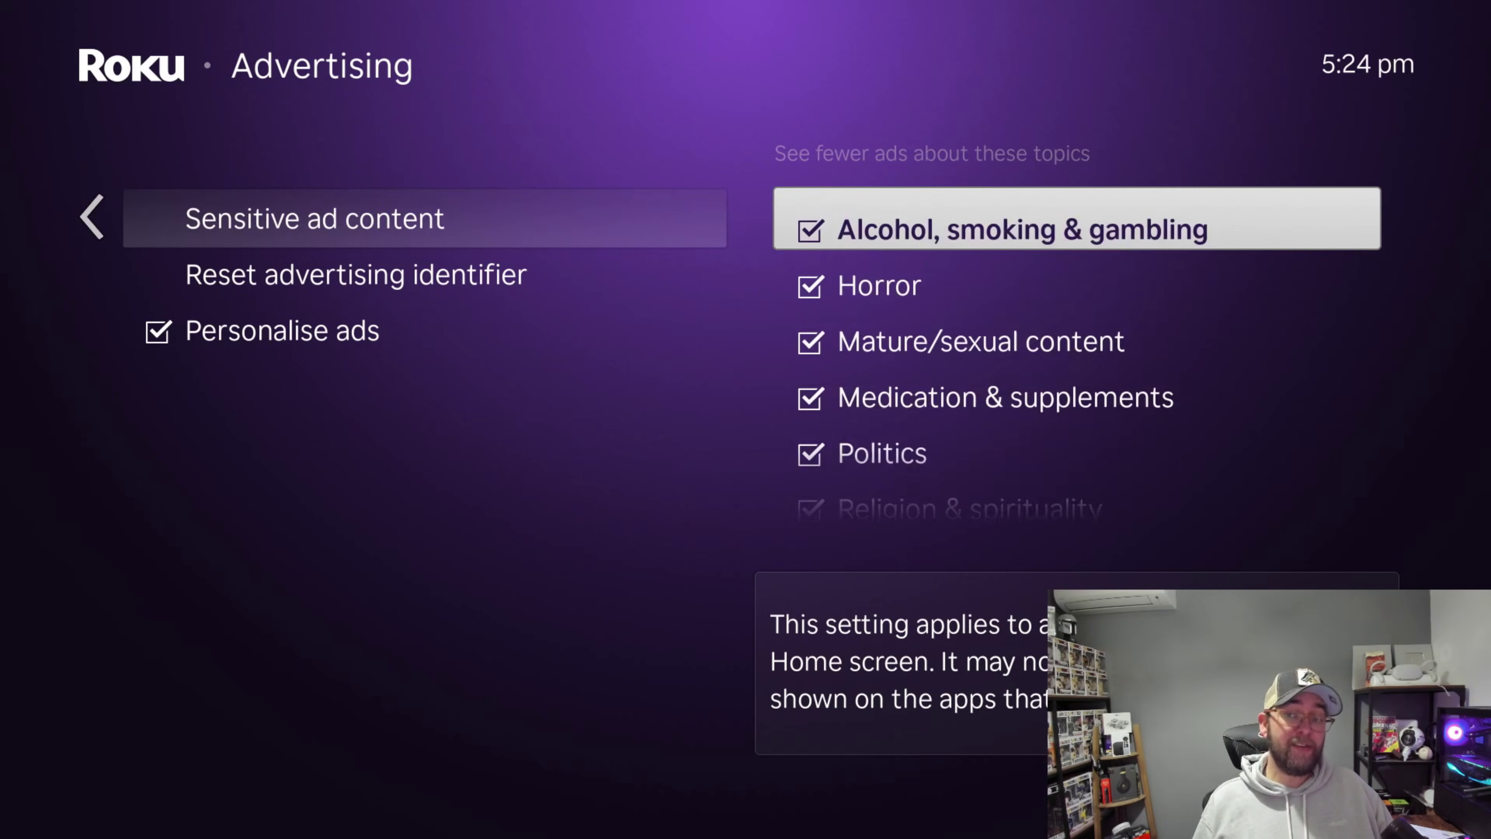
key(Down)
key(Down)
key(Down)
key(Down)
key(Down)
key(Down)
key(Down)
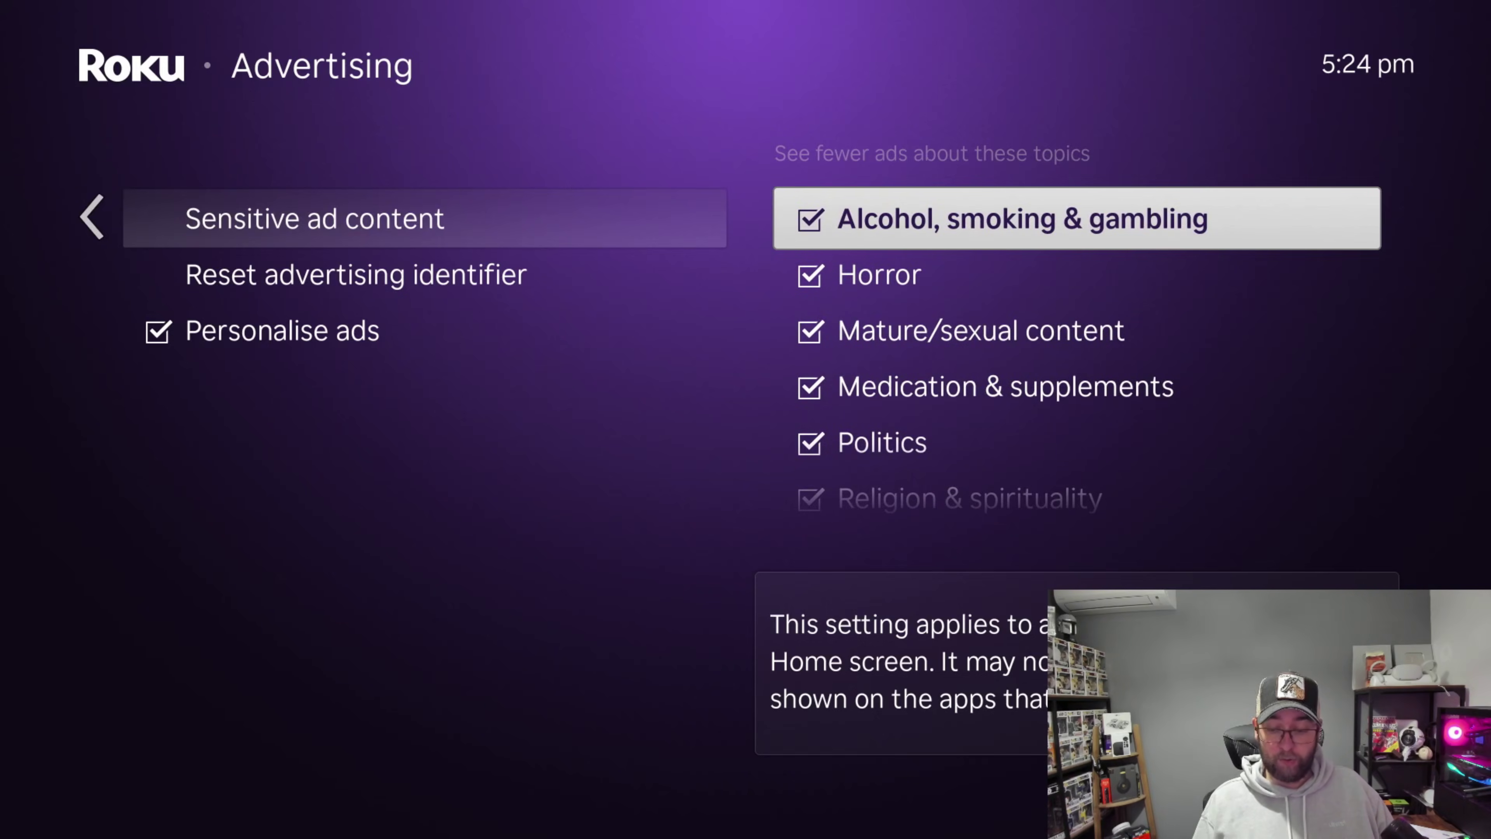
key(Home)
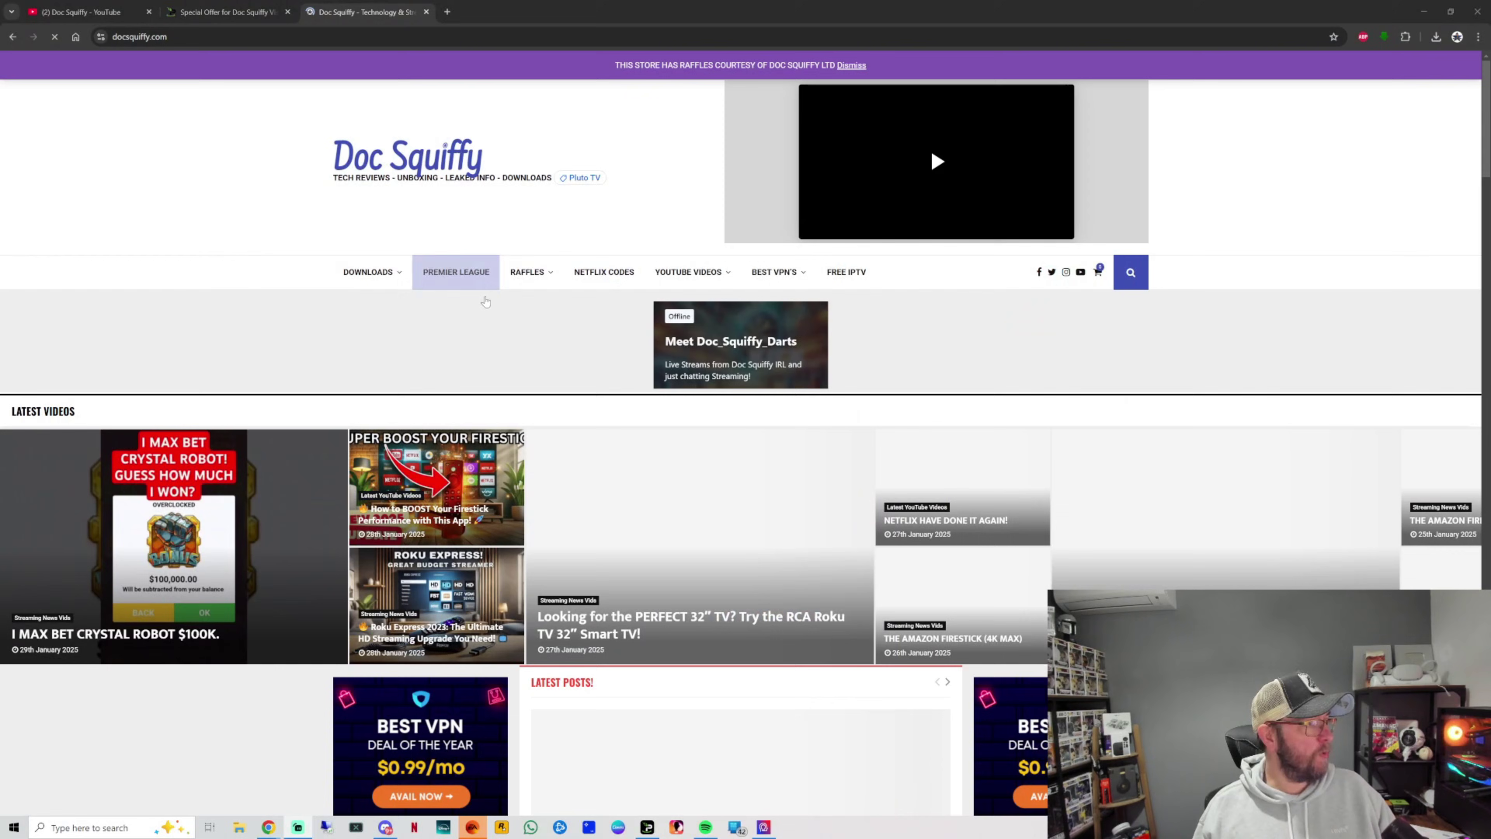
Step: Open All Raffles from the RAFFLES menu and browse the four listed raffles
mouse_move(524, 265)
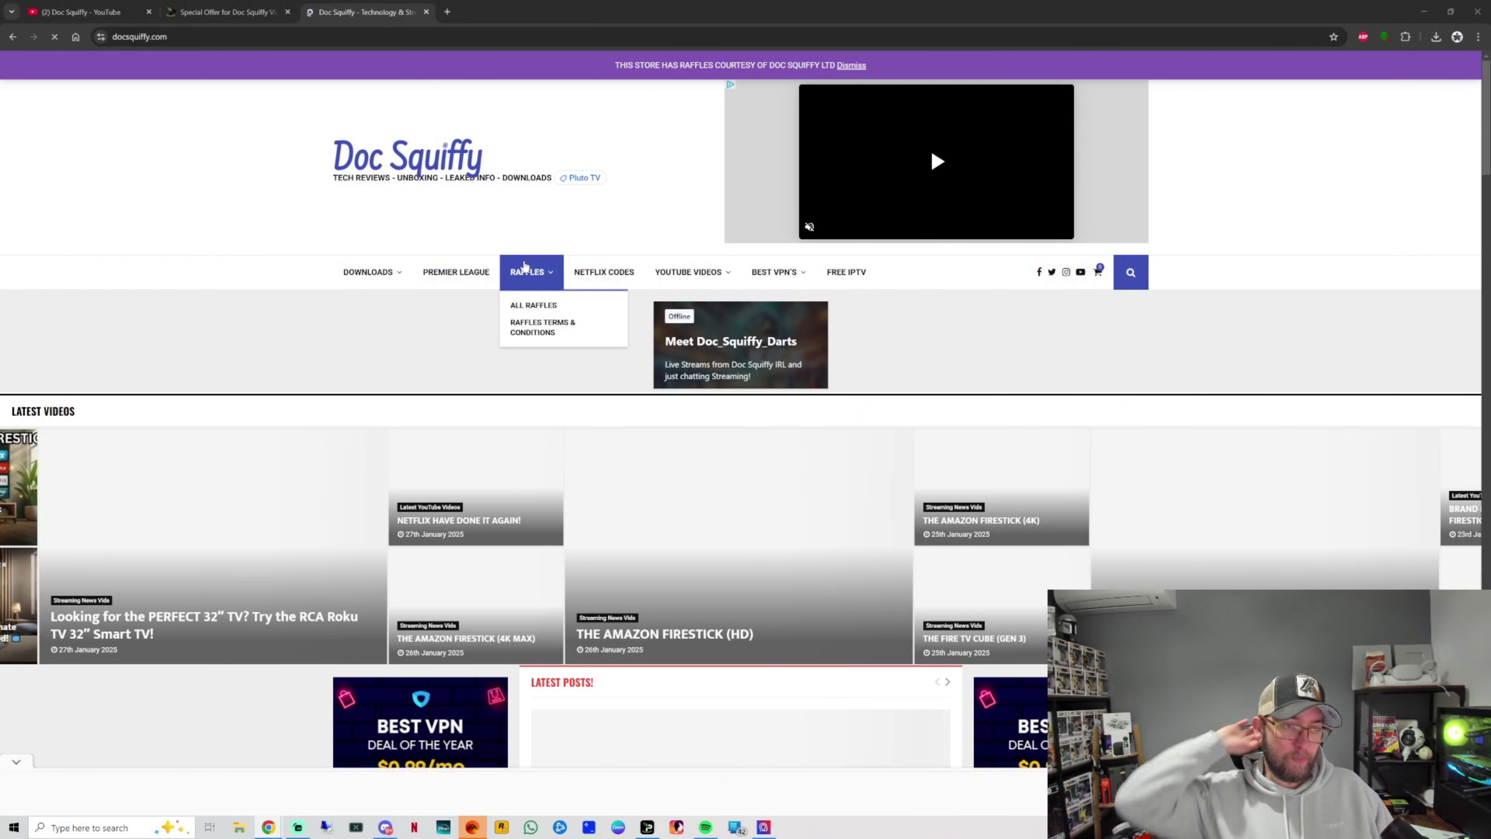
click(525, 266)
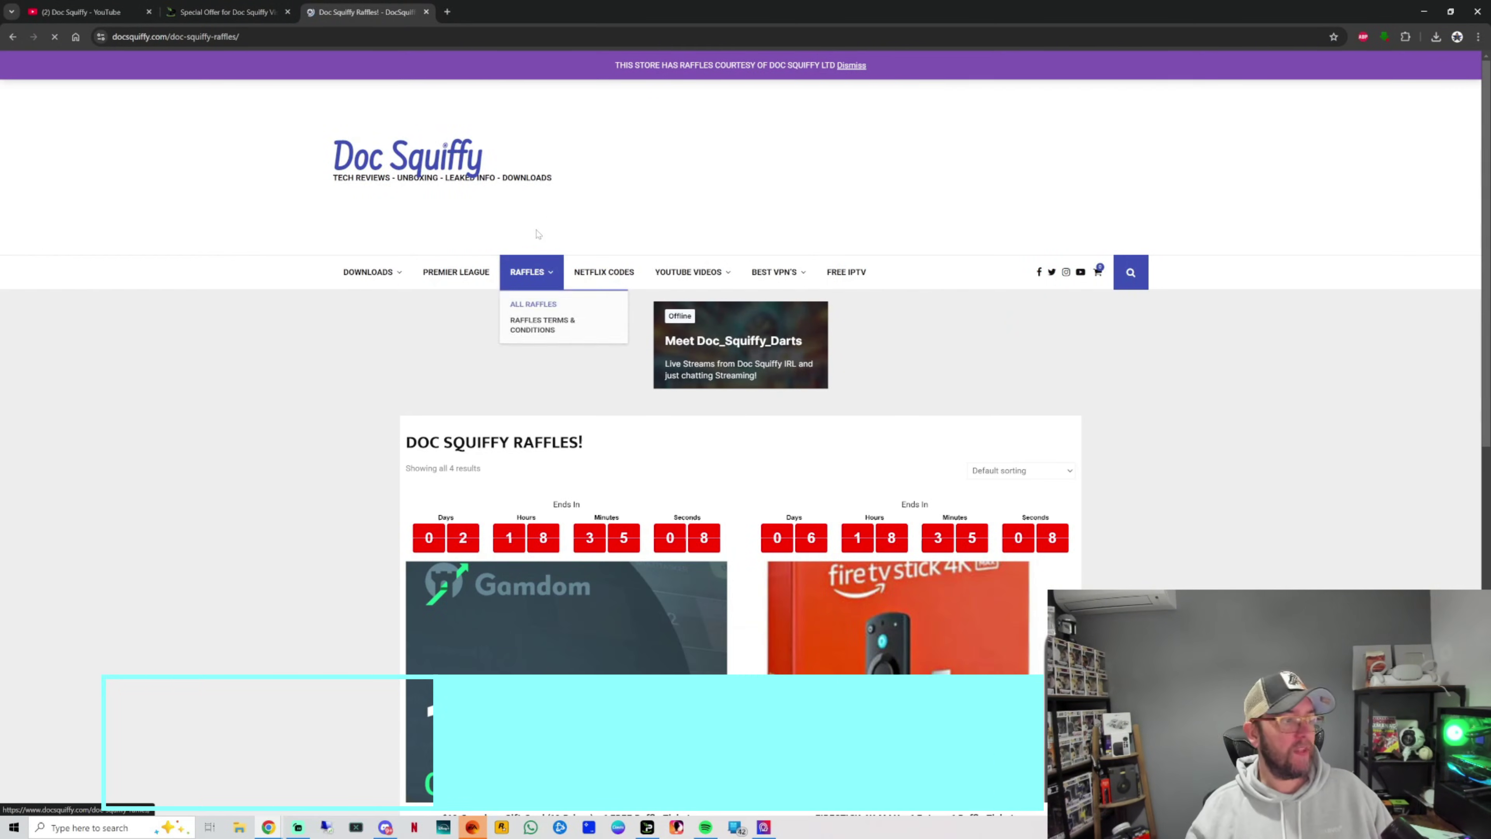
scroll(537, 234, down, 5)
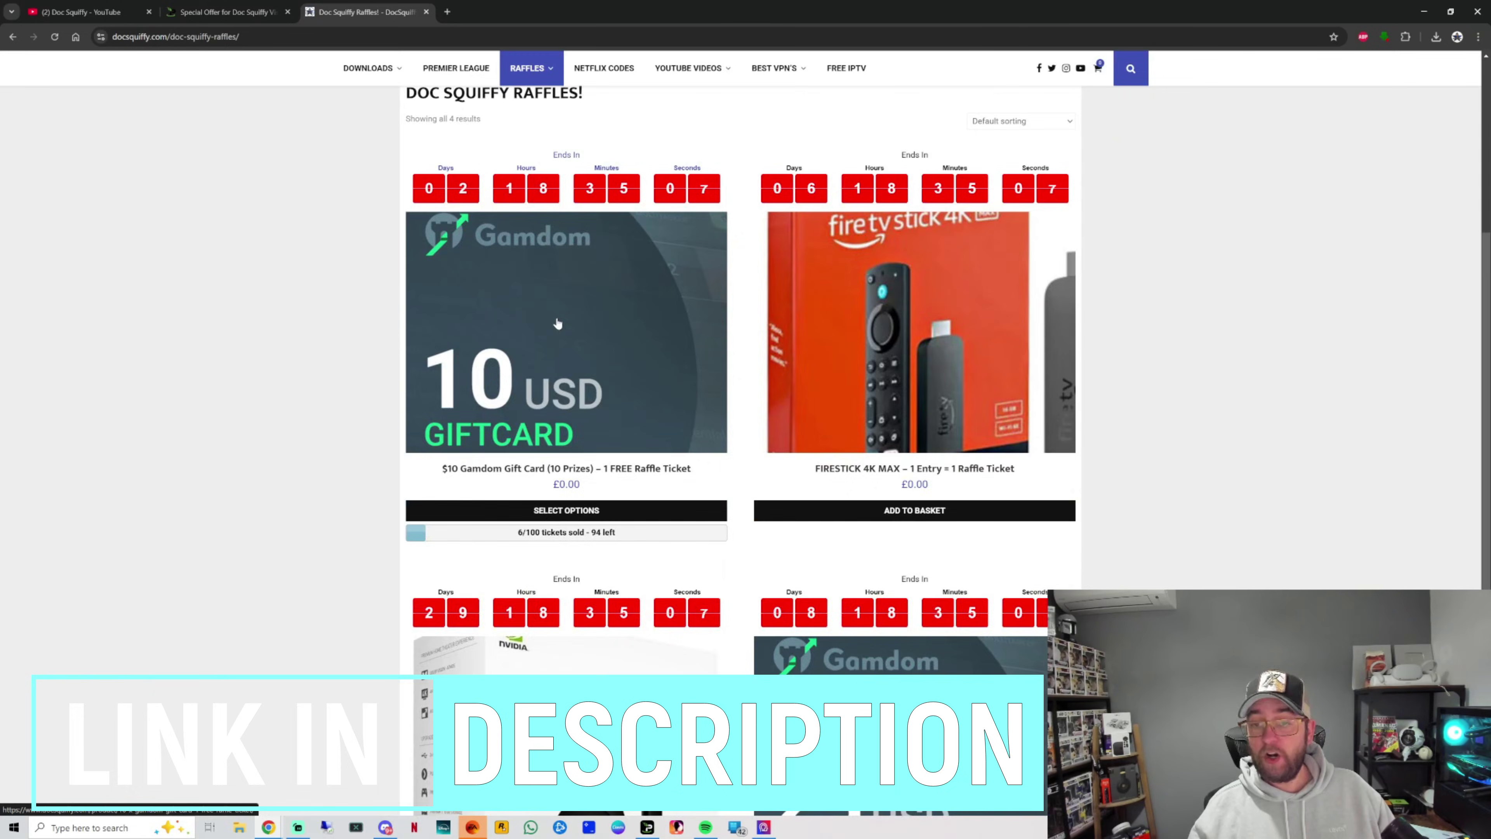
scroll(558, 323, down, 5)
scroll(829, 466, up, 2)
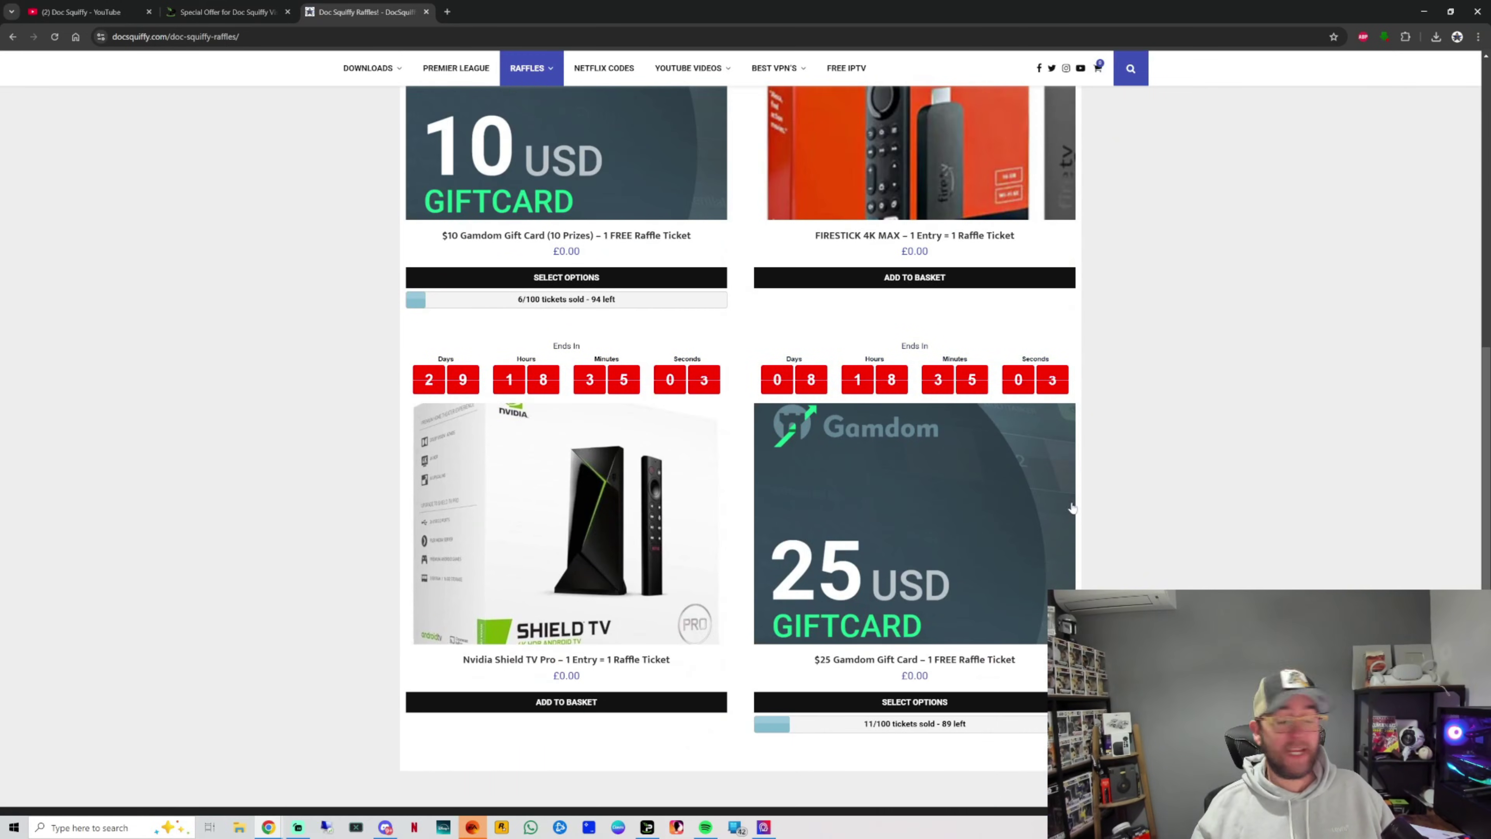
scroll(1065, 509, up, 4)
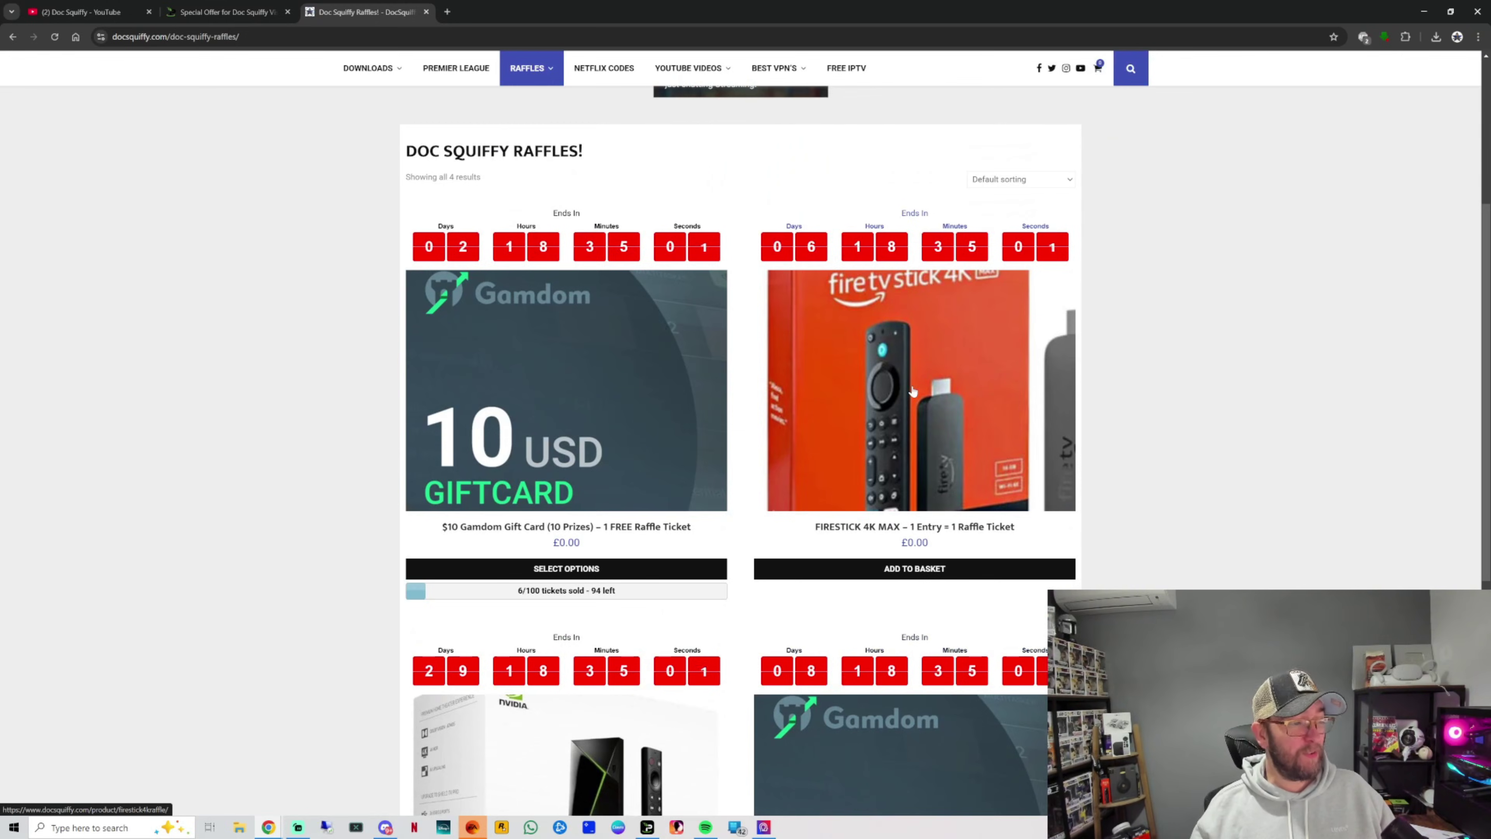
scroll(912, 391, down, 5)
scroll(552, 527, up, 3)
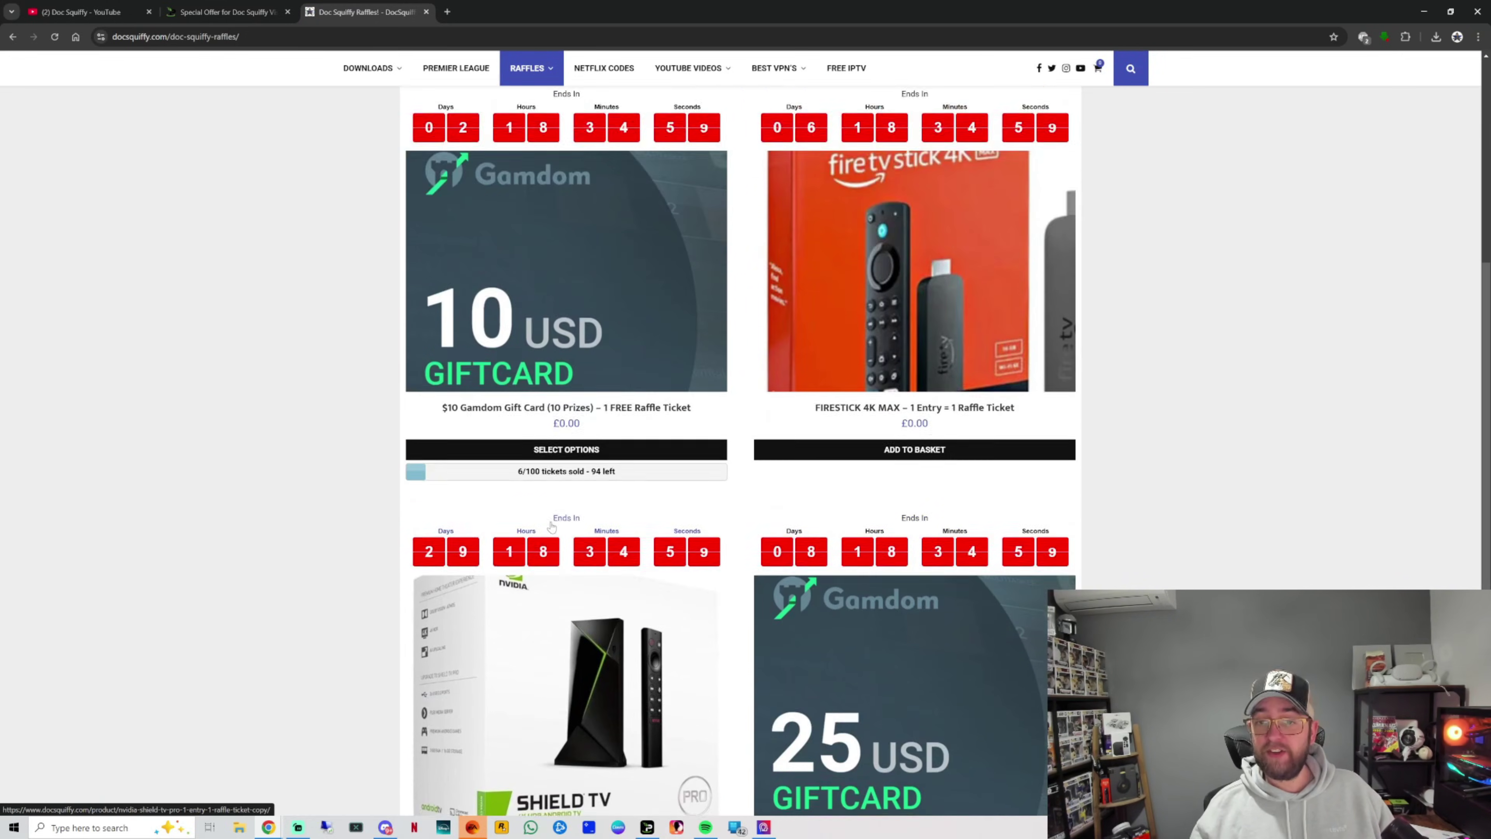
scroll(552, 527, up, 4)
scroll(656, 509, down, 4)
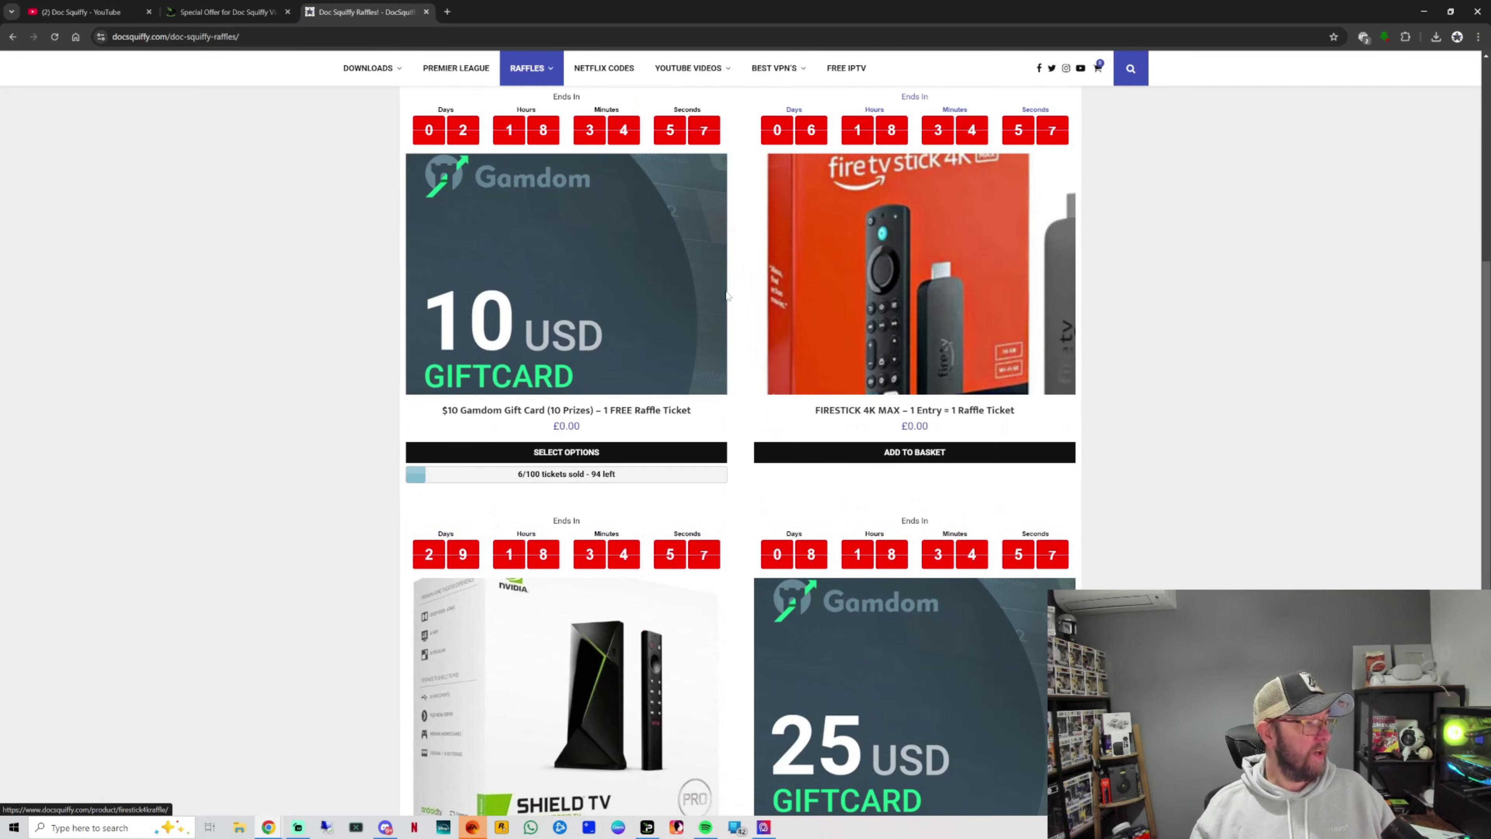
scroll(494, 423, down, 3)
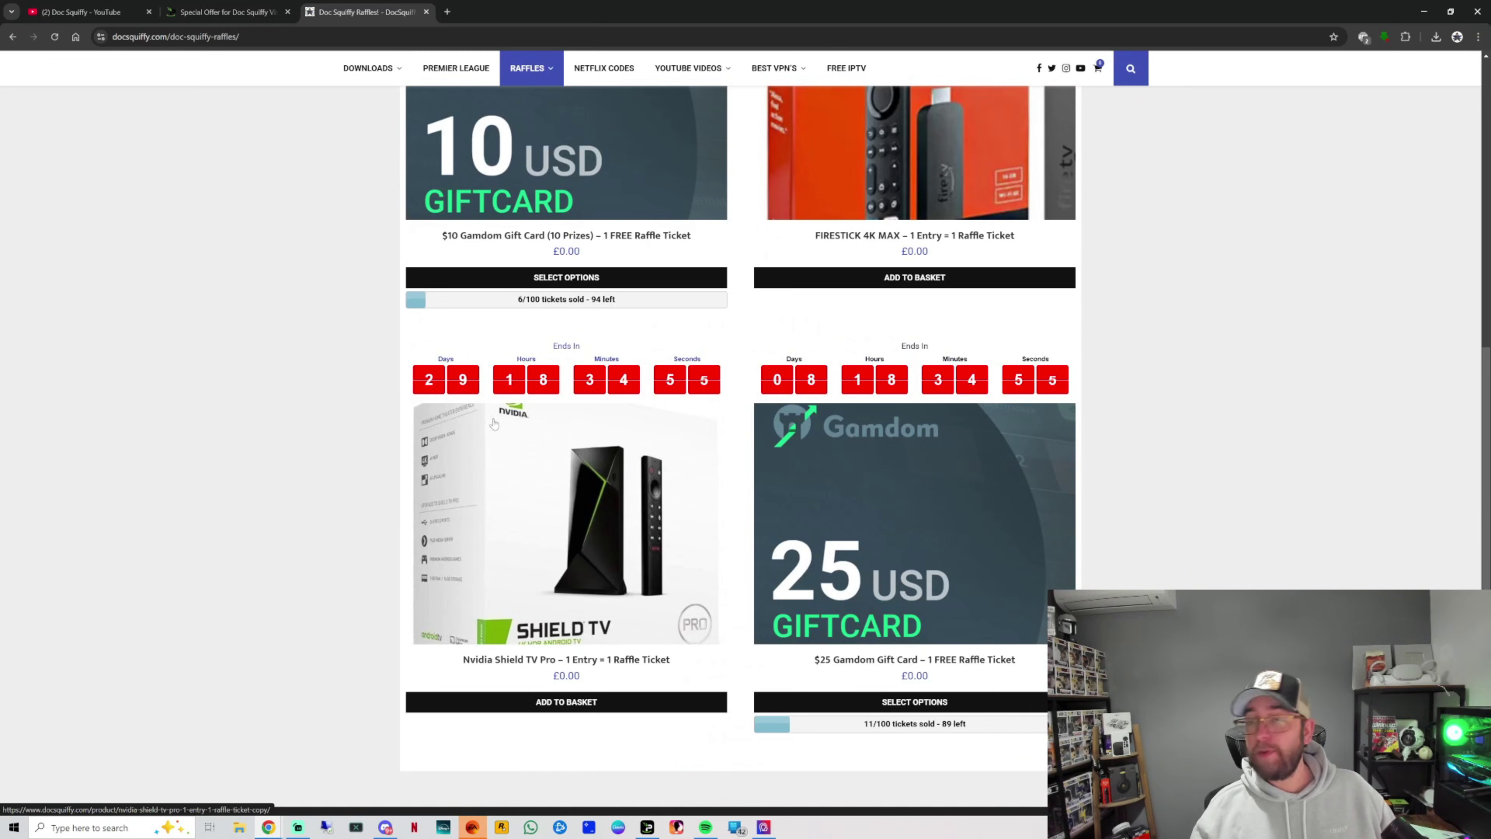
scroll(494, 423, up, 7)
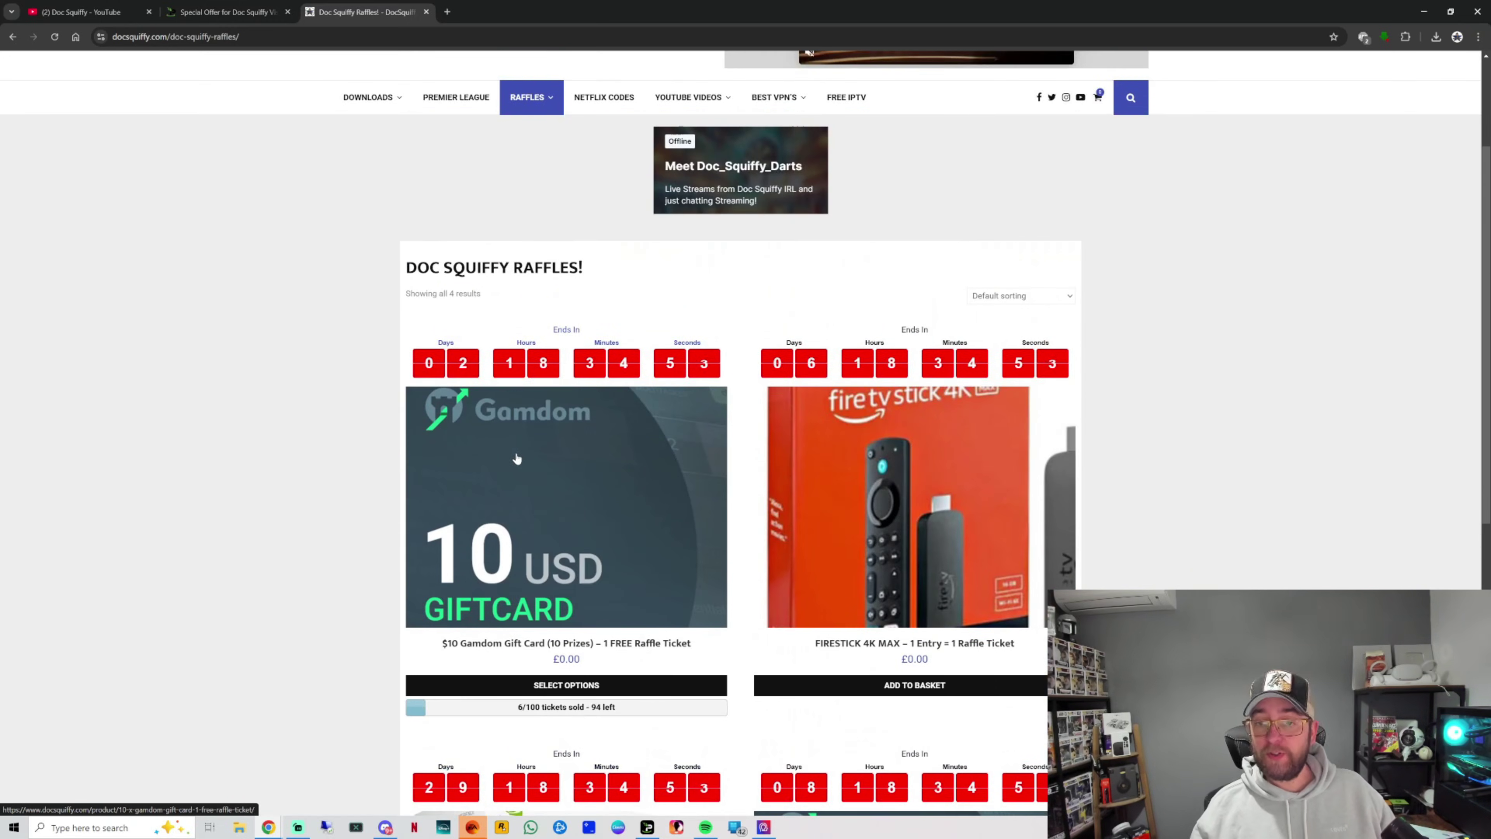
scroll(515, 459, up, 3)
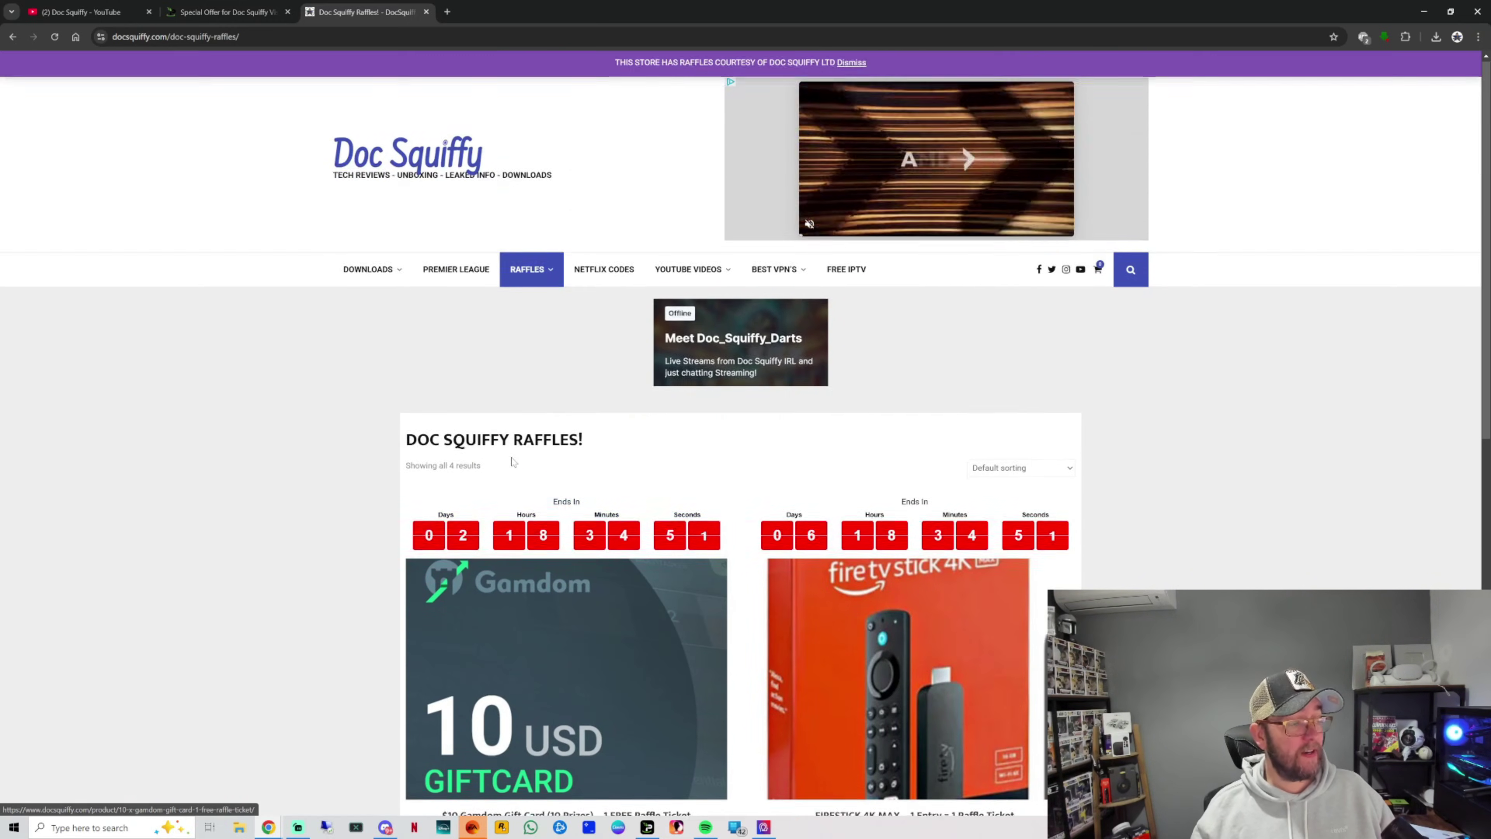
scroll(512, 461, down, 5)
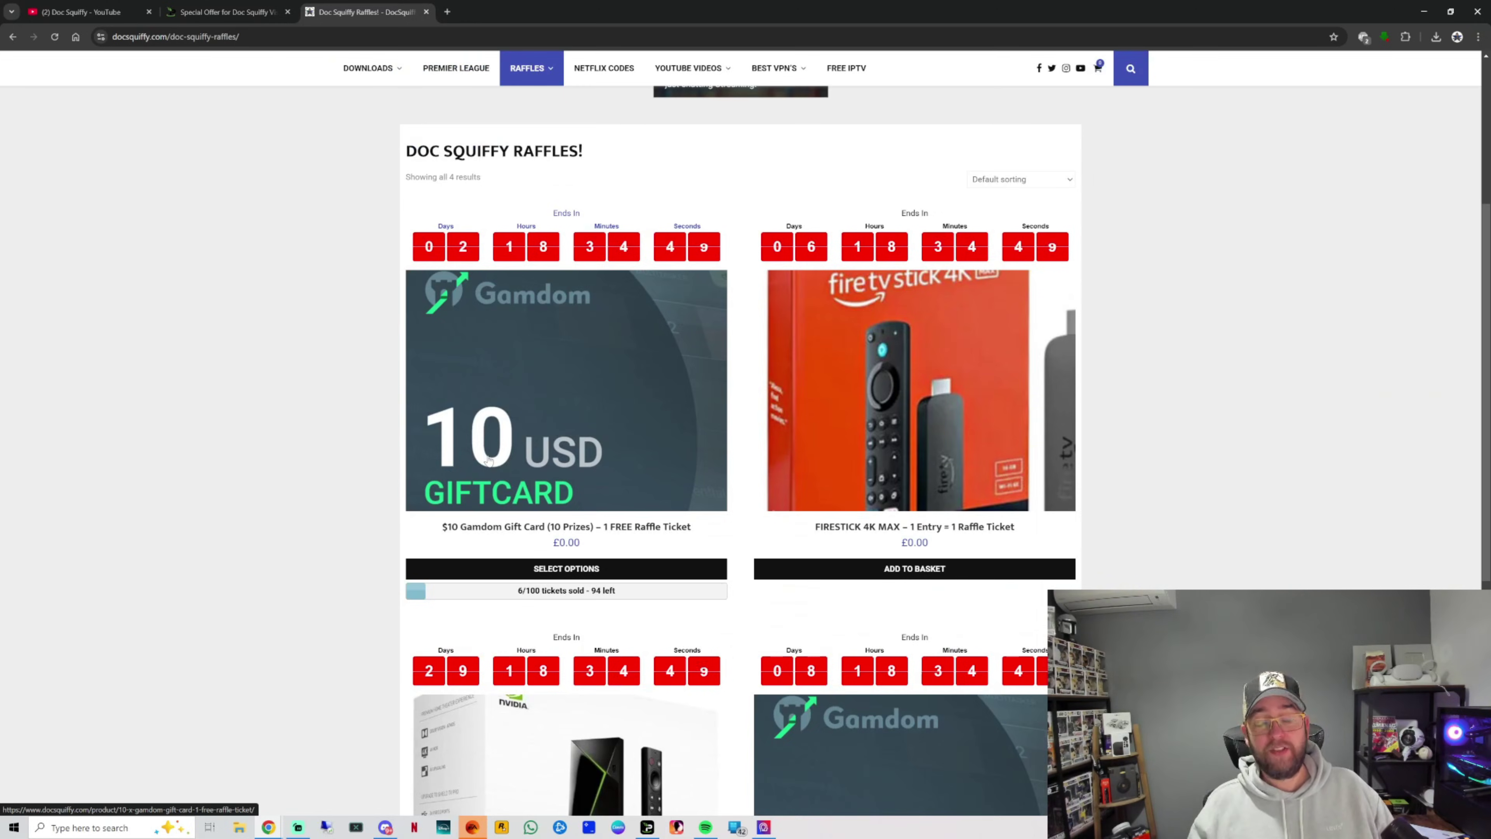
Step: Switch to the Special Offer tab showing IPVanish's up to 83% off deal
click(226, 11)
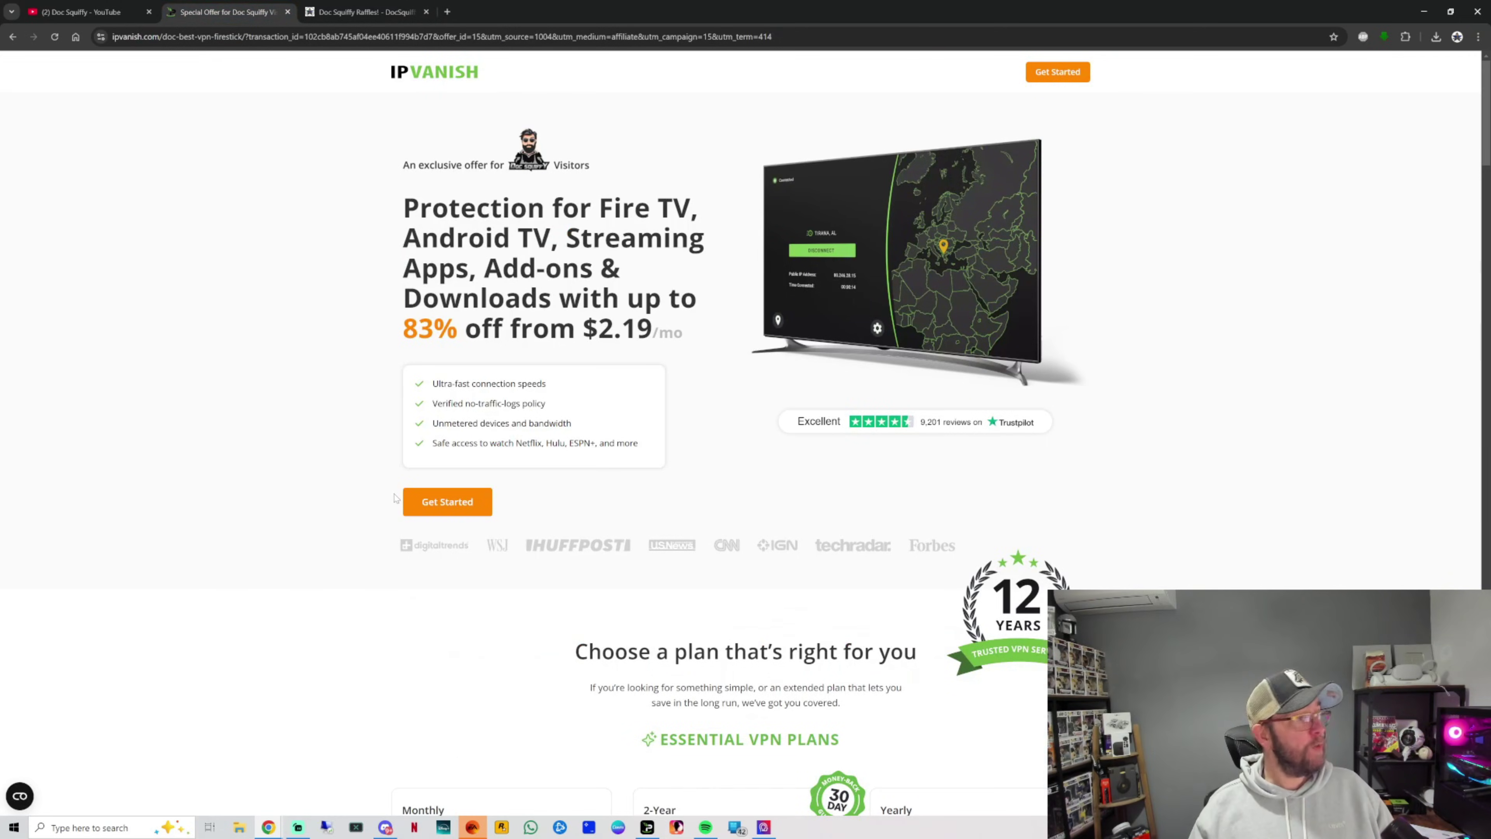